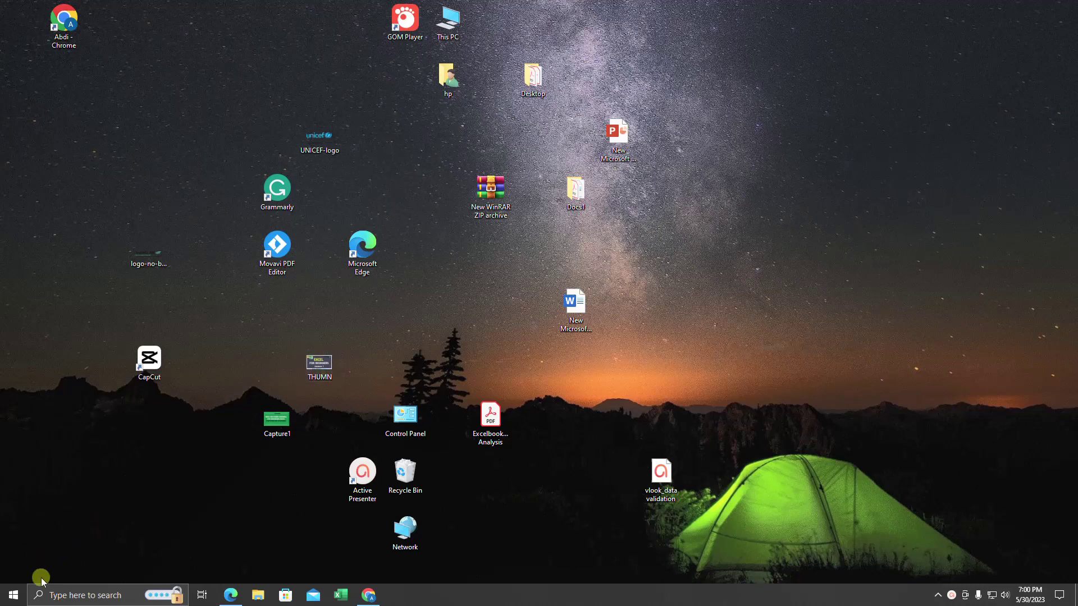
Step: Open Excel and create a new blank workbook
click(14, 597)
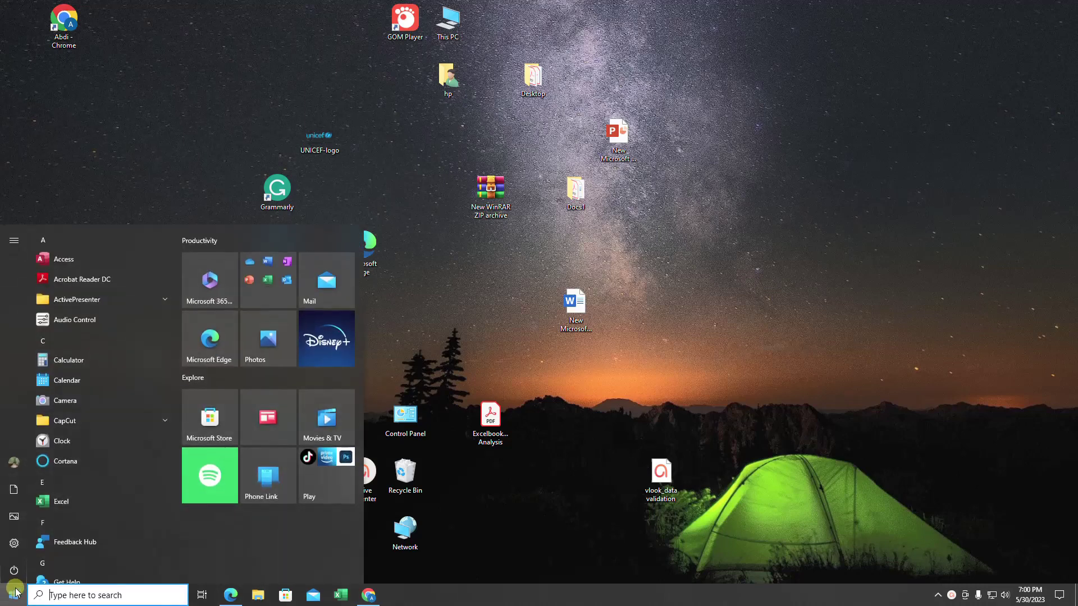
click(64, 503)
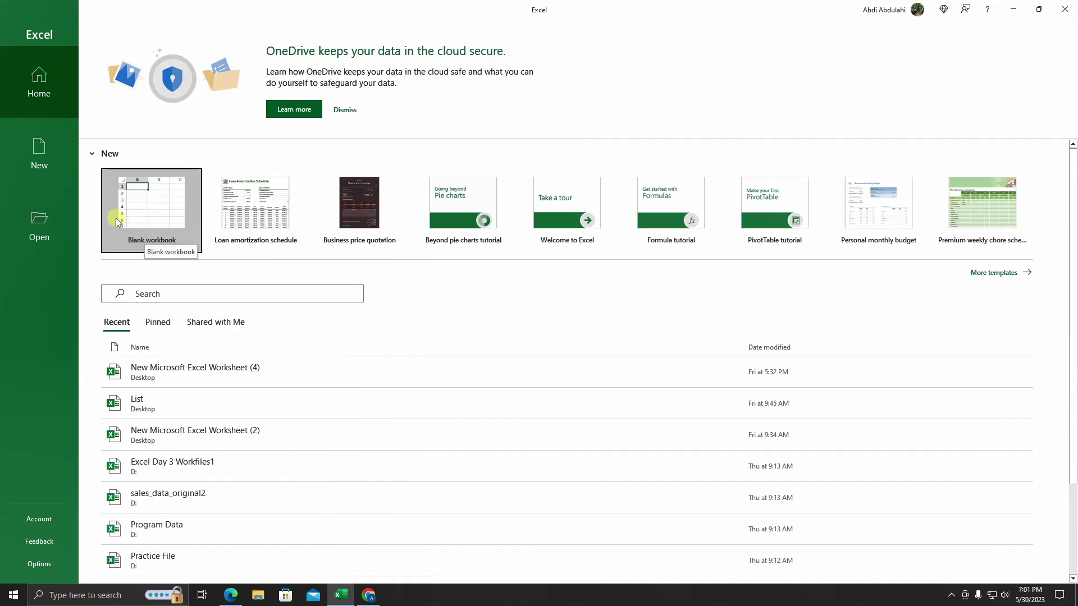
click(50, 157)
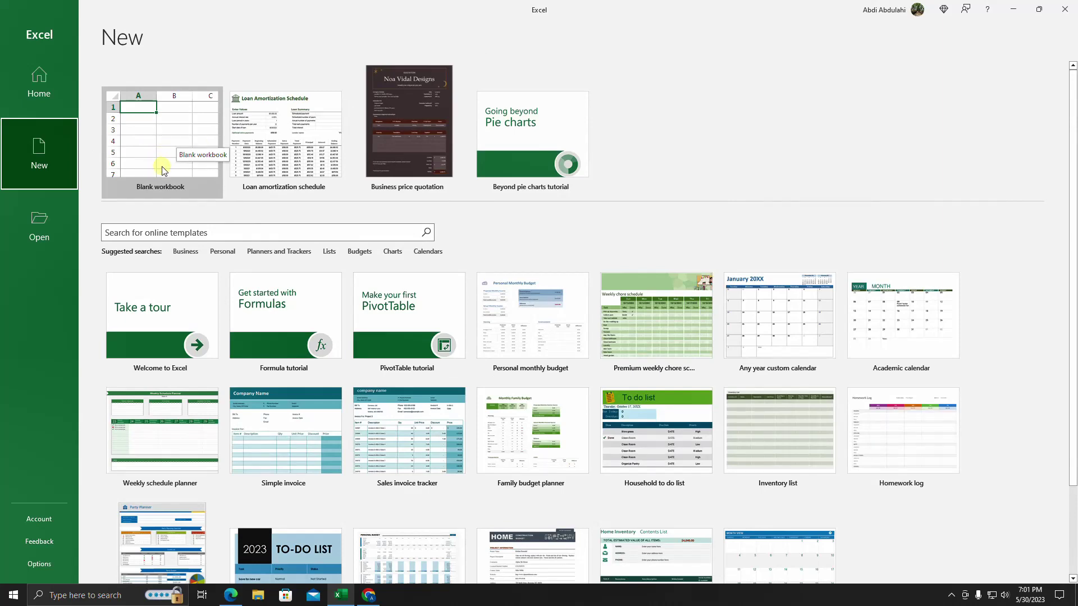
click(32, 85)
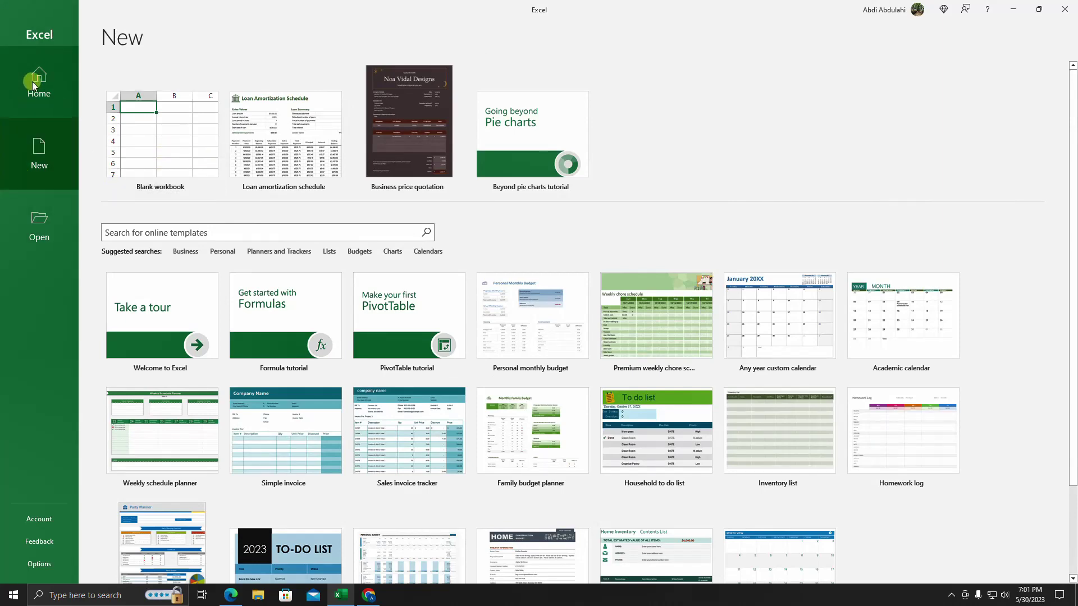
click(156, 218)
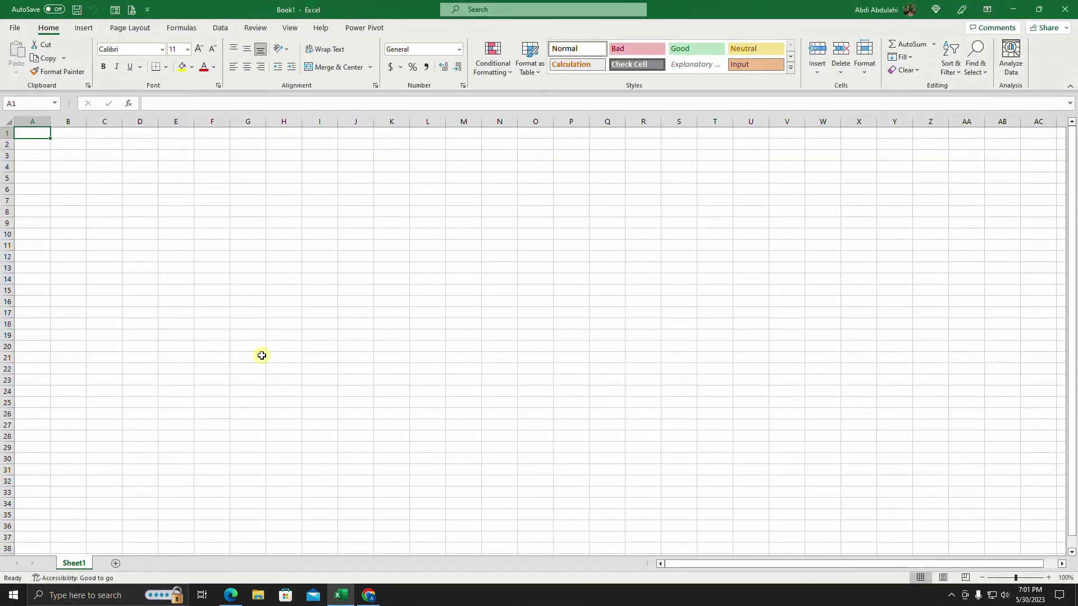
click(209, 267)
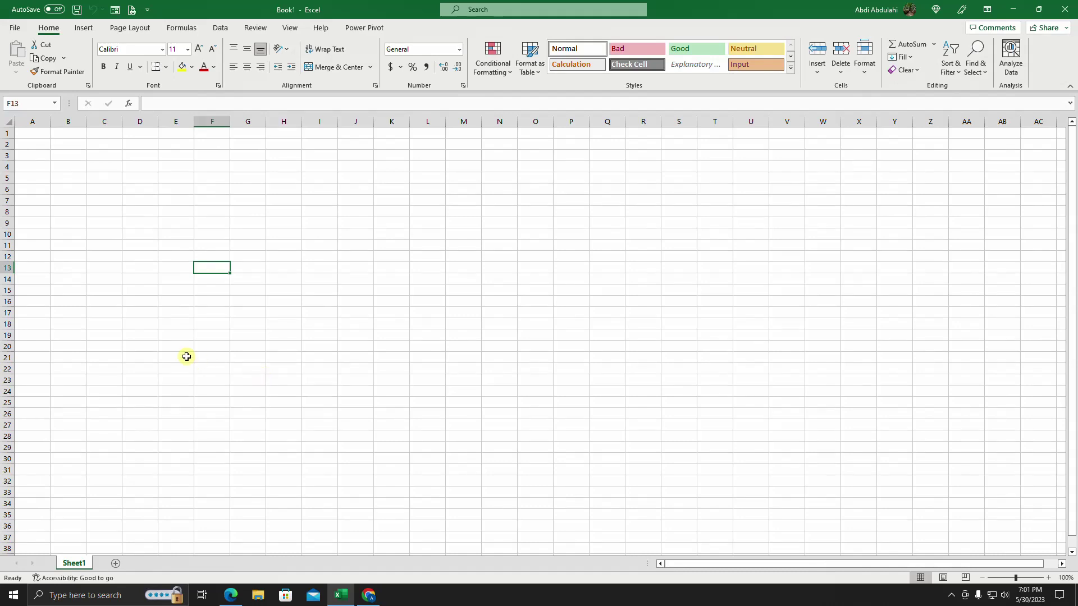
key(Up)
key(Up)
key(Up)
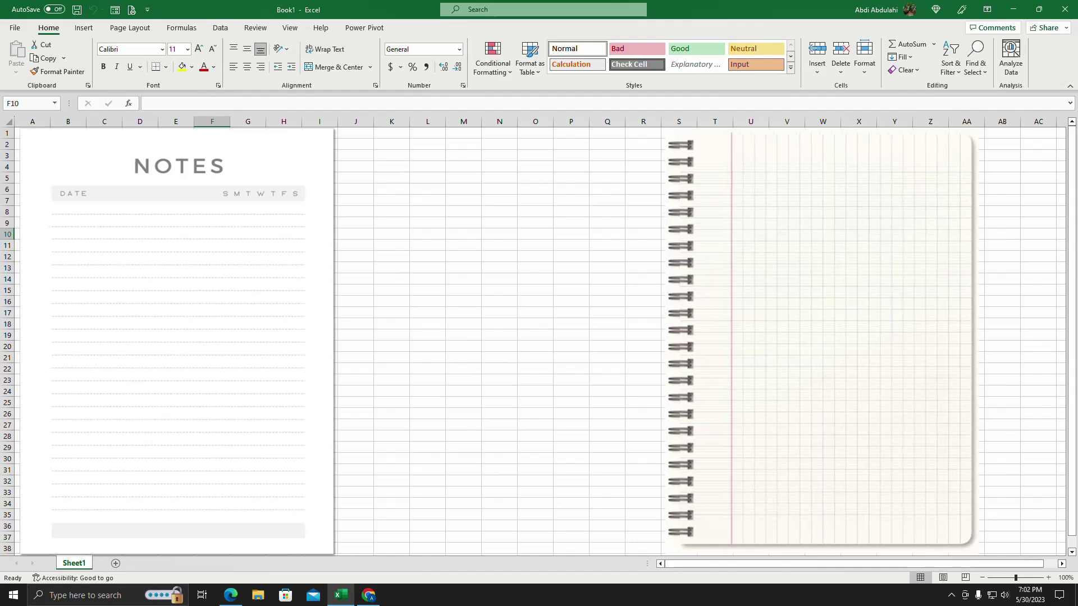
click(214, 195)
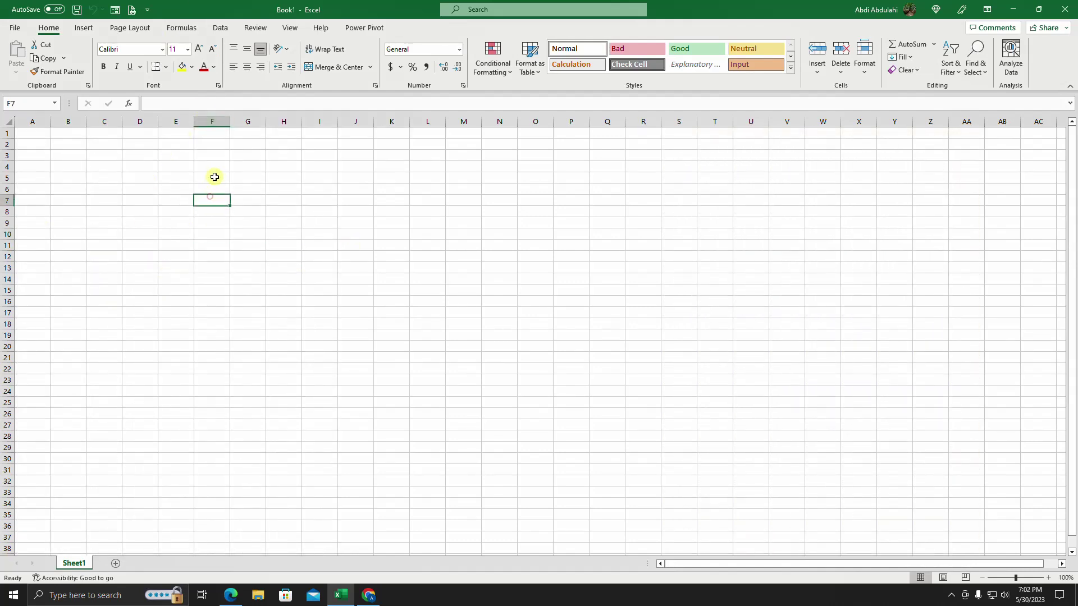
click(214, 175)
click(158, 171)
click(159, 302)
click(279, 334)
click(191, 246)
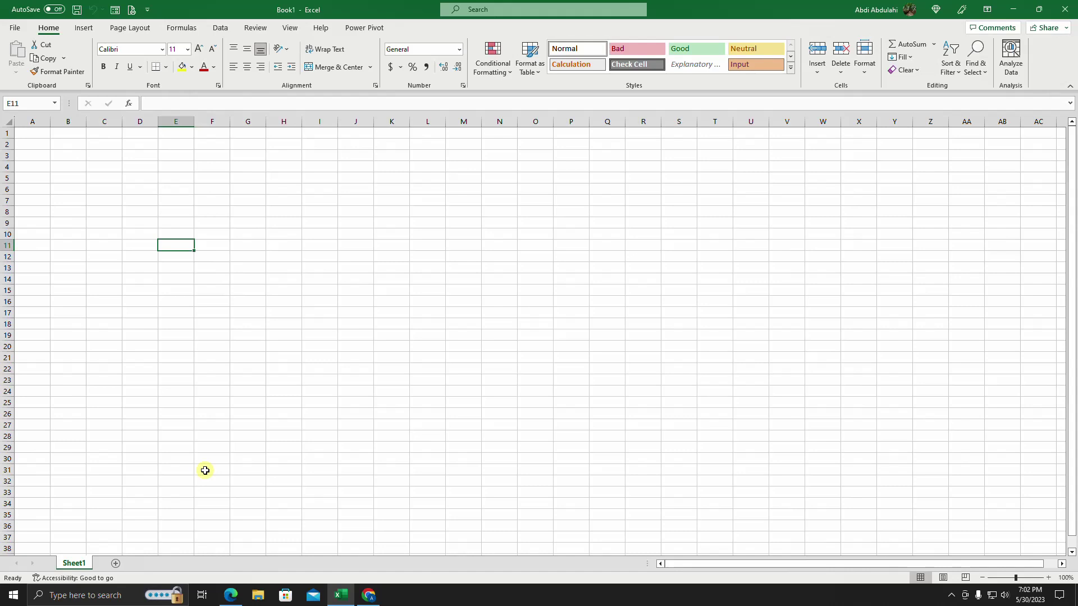
click(373, 289)
click(246, 230)
click(253, 211)
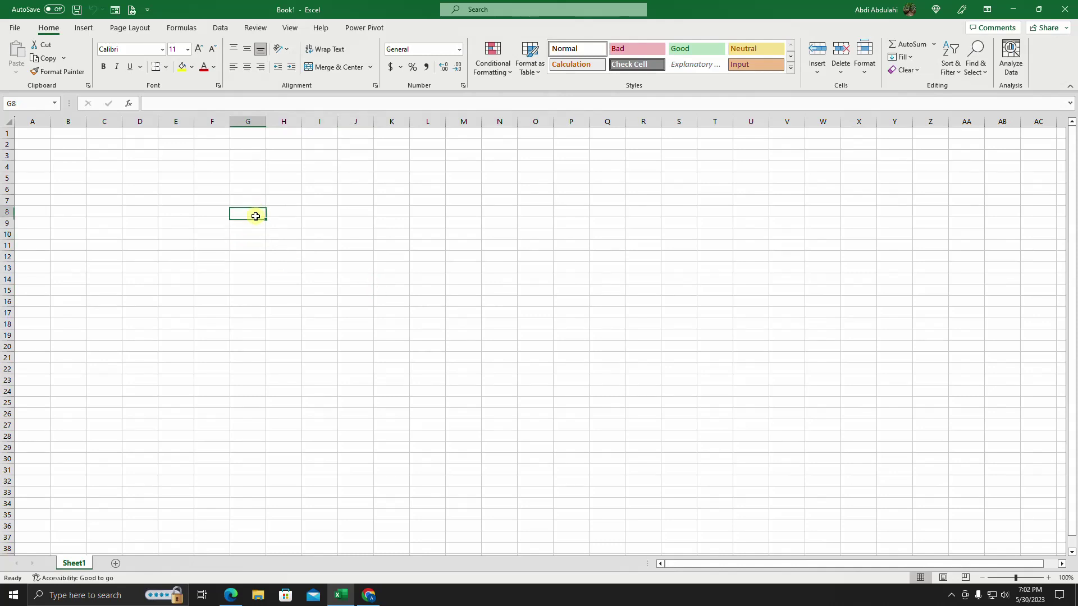
click(142, 313)
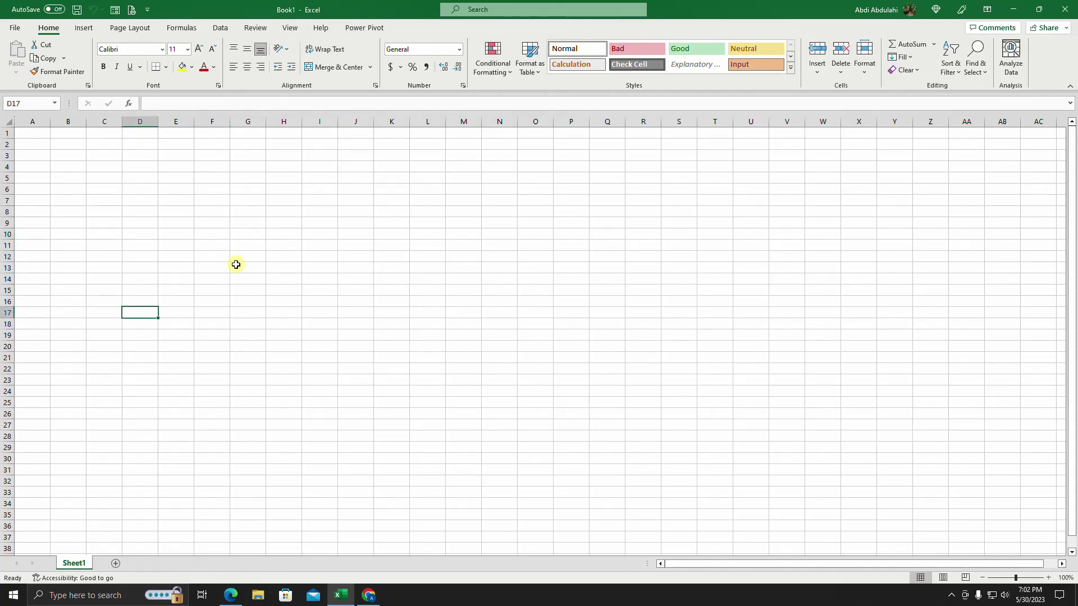
Step: Select every cell of the blank sheet starting from A1, and clear the selection by picking single cells
click(25, 135)
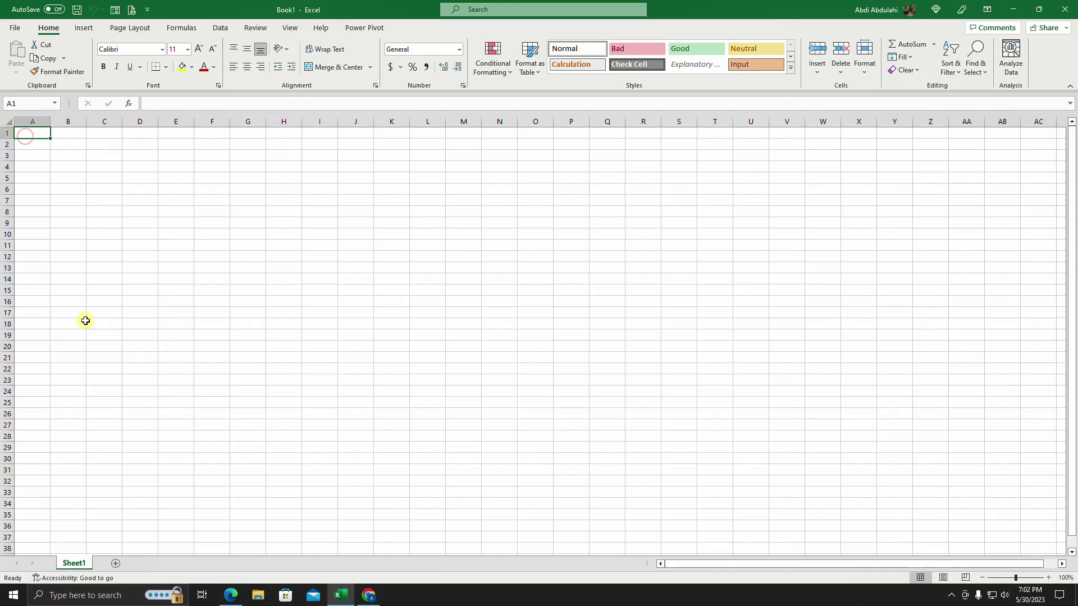
key(ctrl+a)
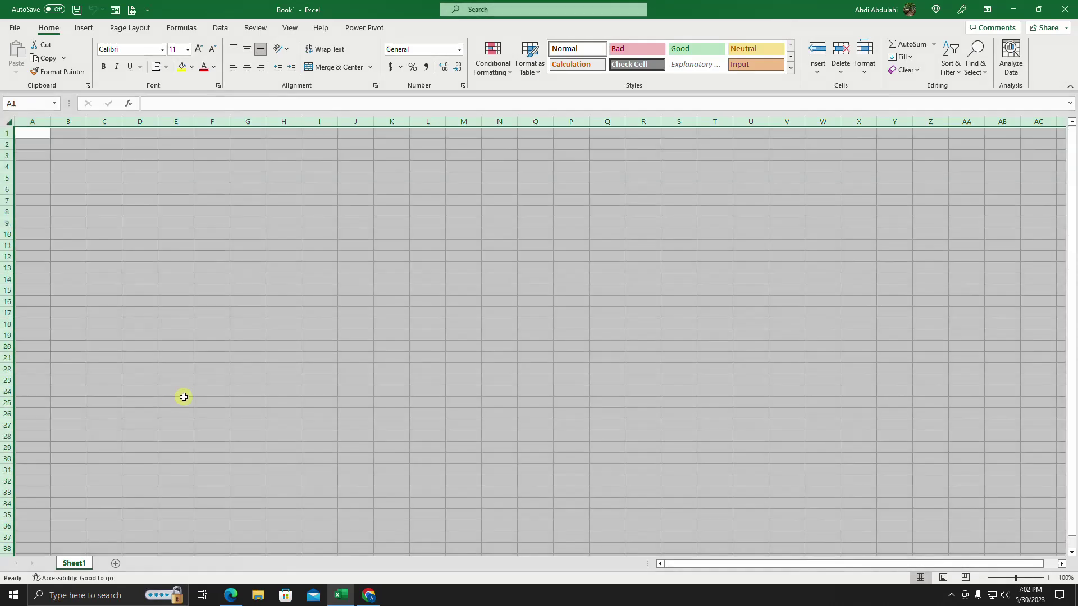
click(208, 330)
click(224, 279)
click(115, 235)
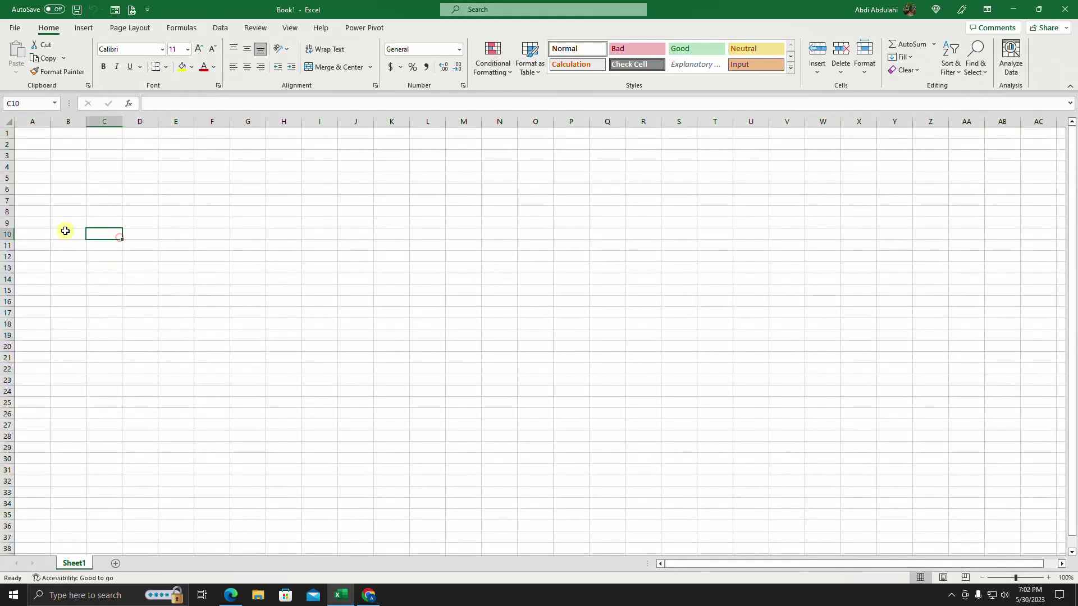
click(55, 212)
click(188, 242)
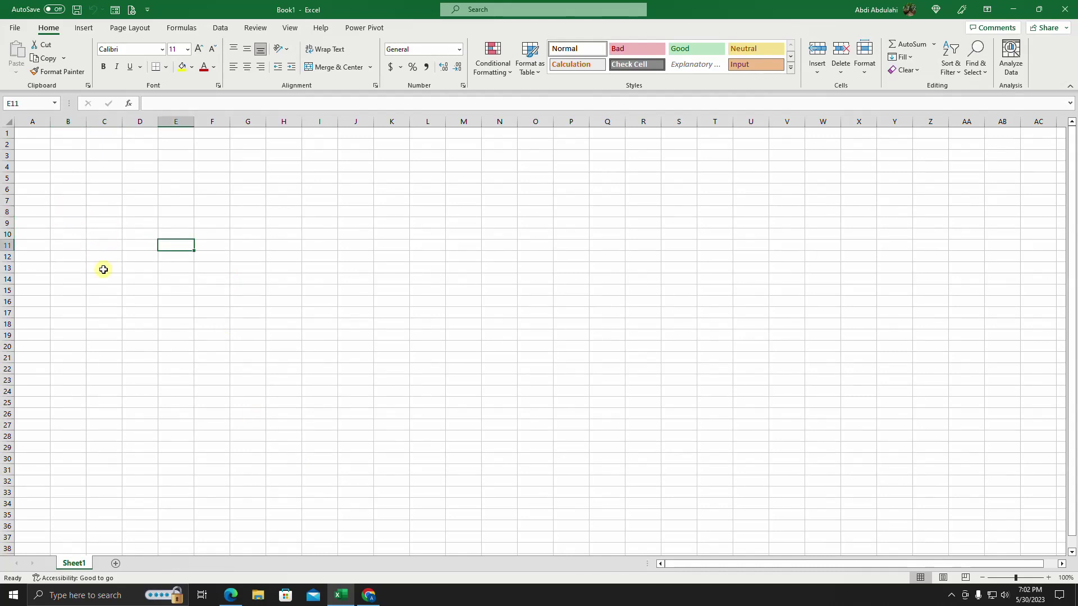
Step: Select whole rows 1 through 5 one at a time, return to row 1, and finish on cell A2
click(4, 134)
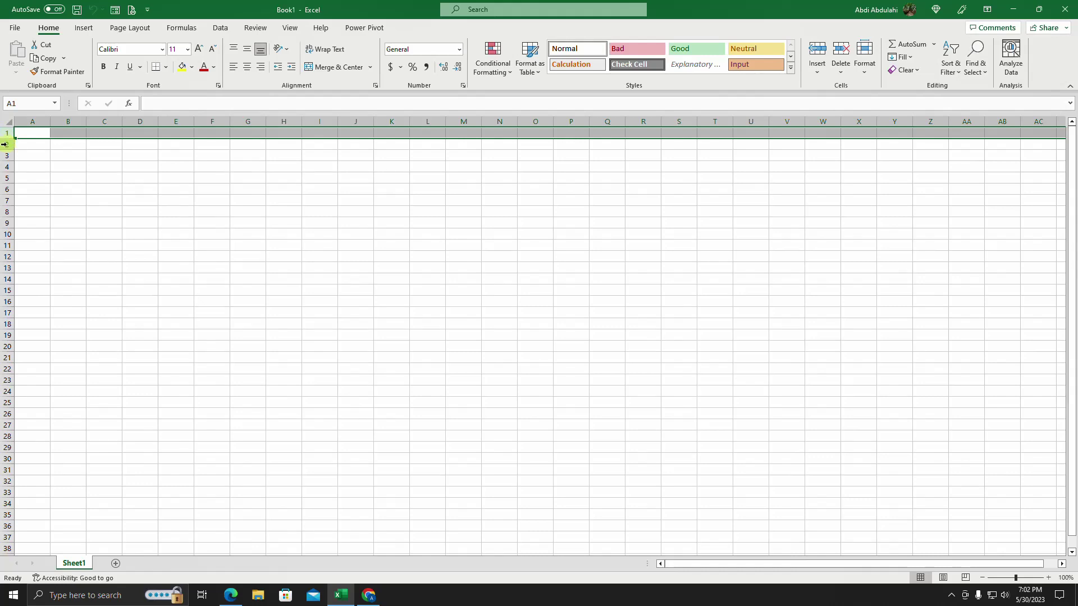
click(4, 144)
click(4, 155)
click(5, 166)
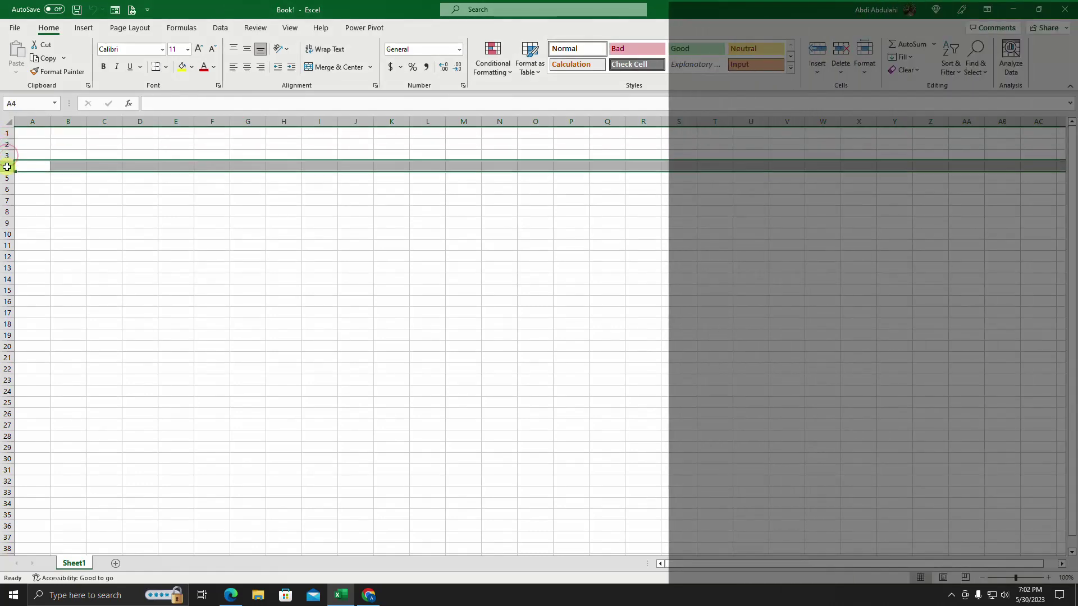
click(7, 178)
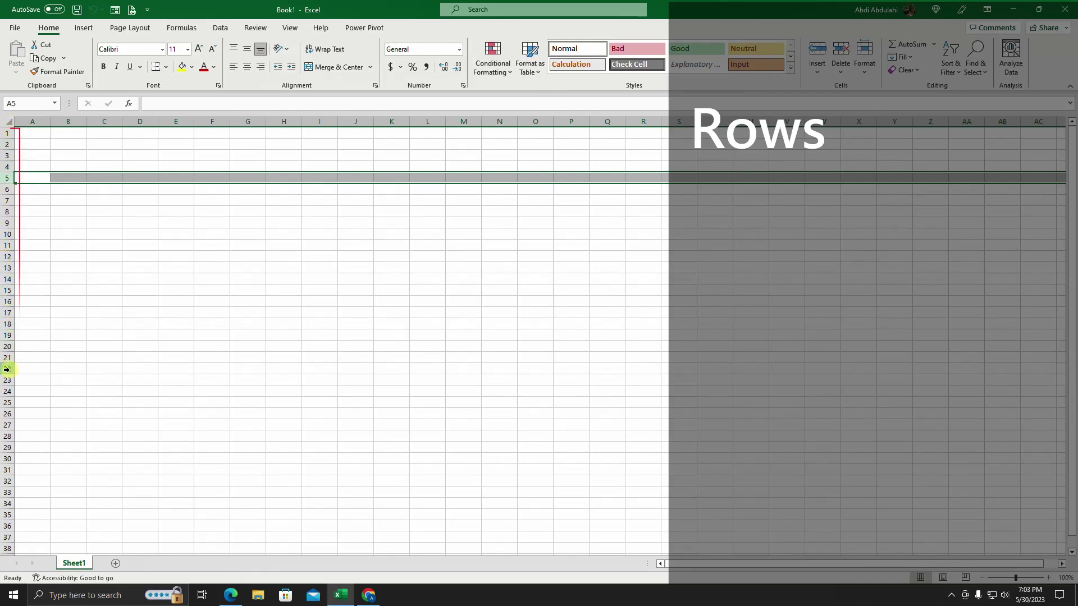
click(9, 133)
click(27, 144)
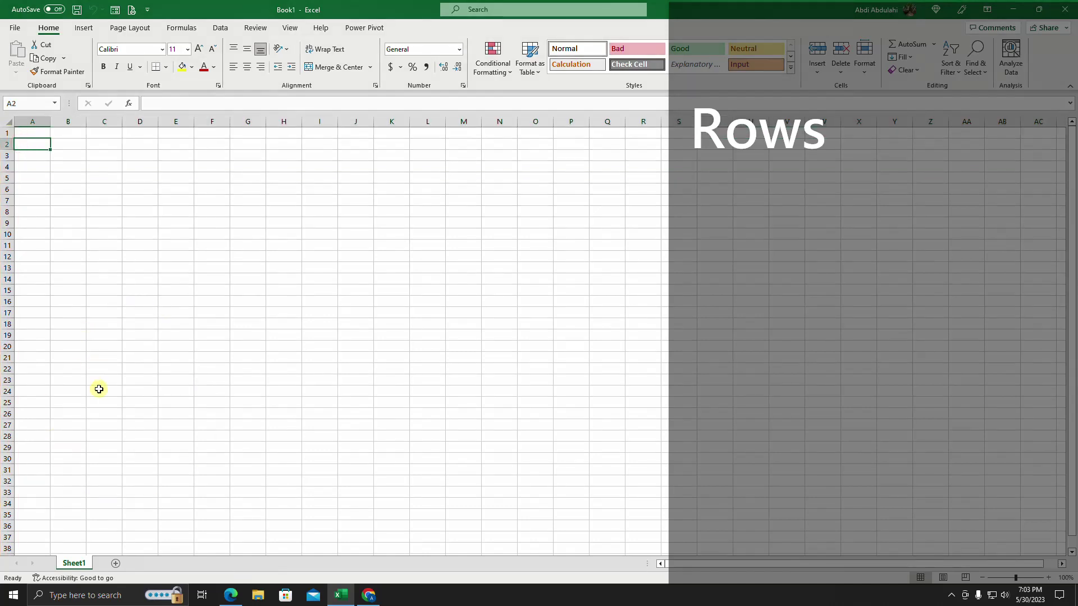
click(72, 244)
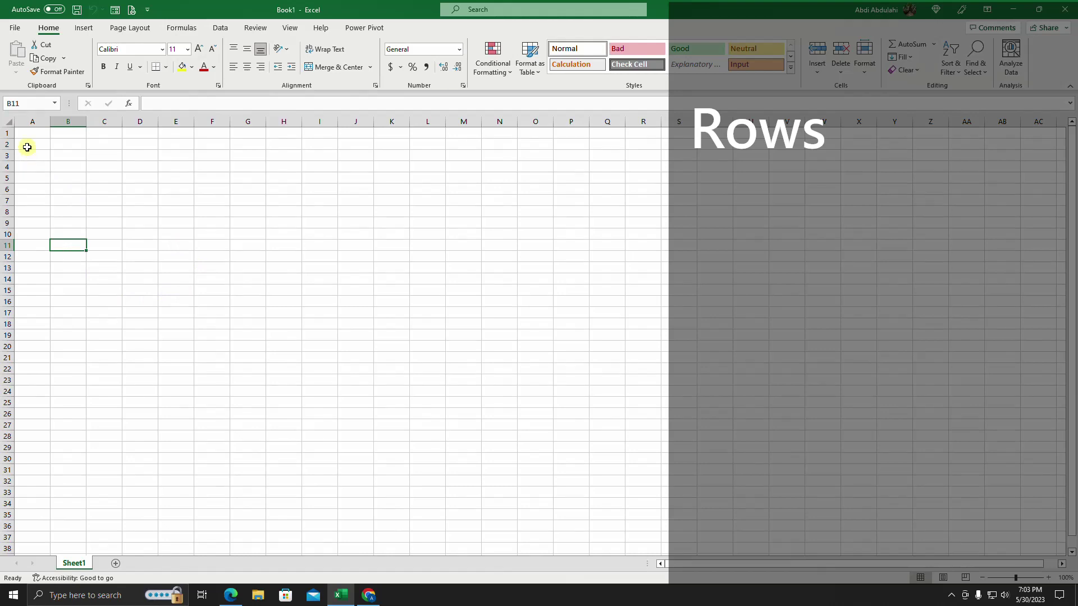
click(29, 143)
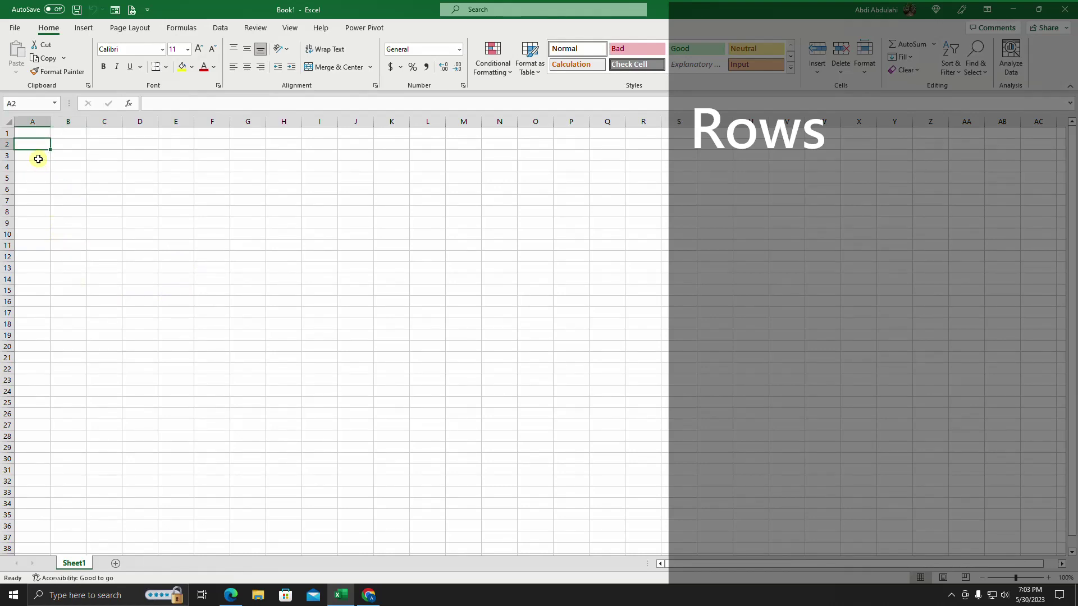
click(65, 144)
click(35, 133)
click(70, 133)
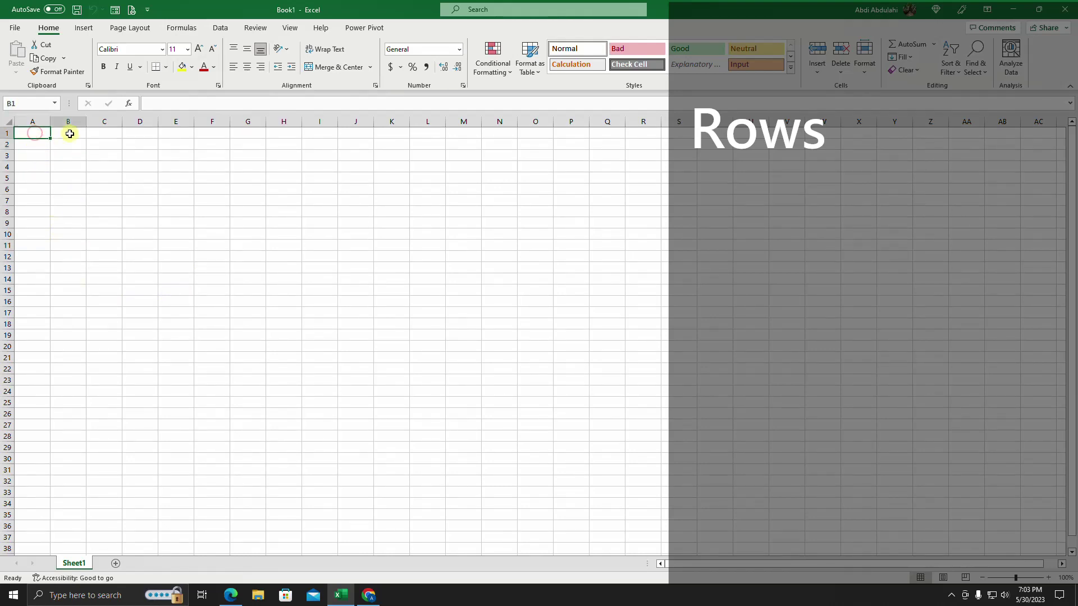
click(36, 146)
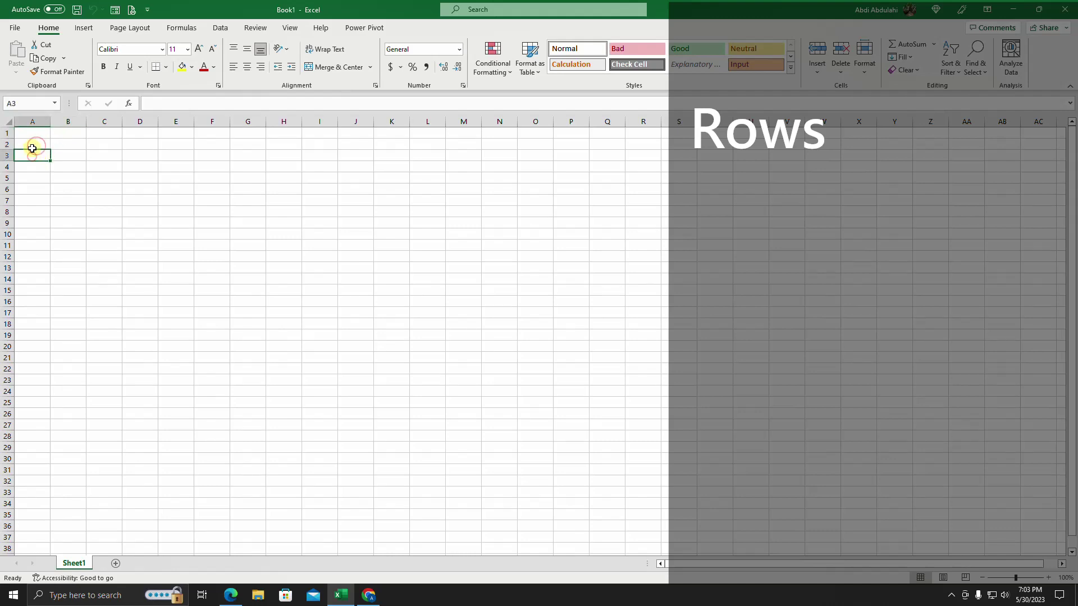
click(32, 165)
Step: Extend the selection from cell A2 down to the sheet's last row and back up to row 1, finishing on A2
click(32, 145)
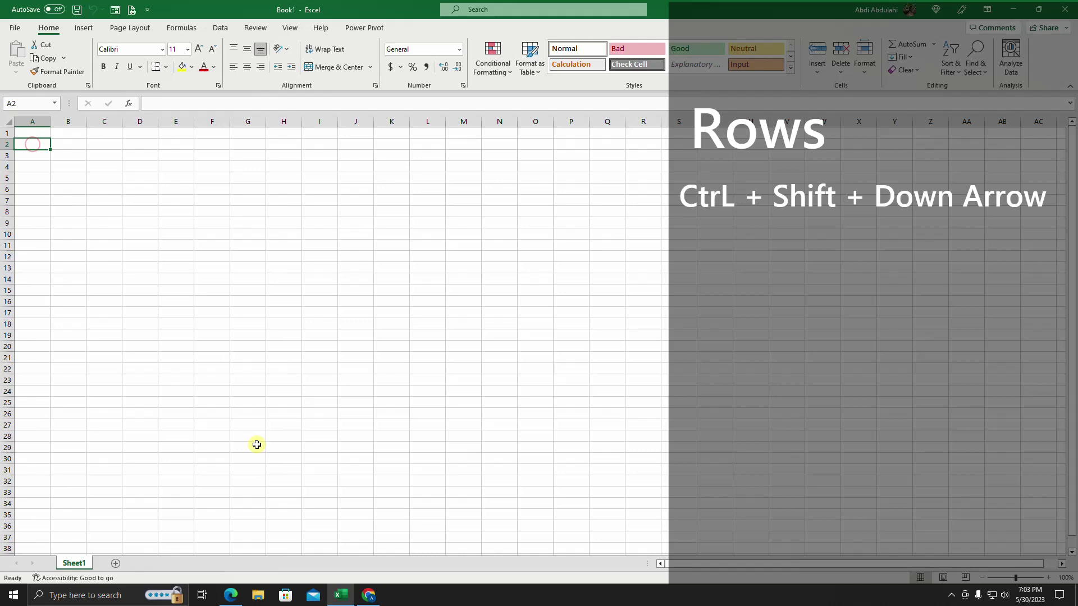
key(ctrl+shift+Down)
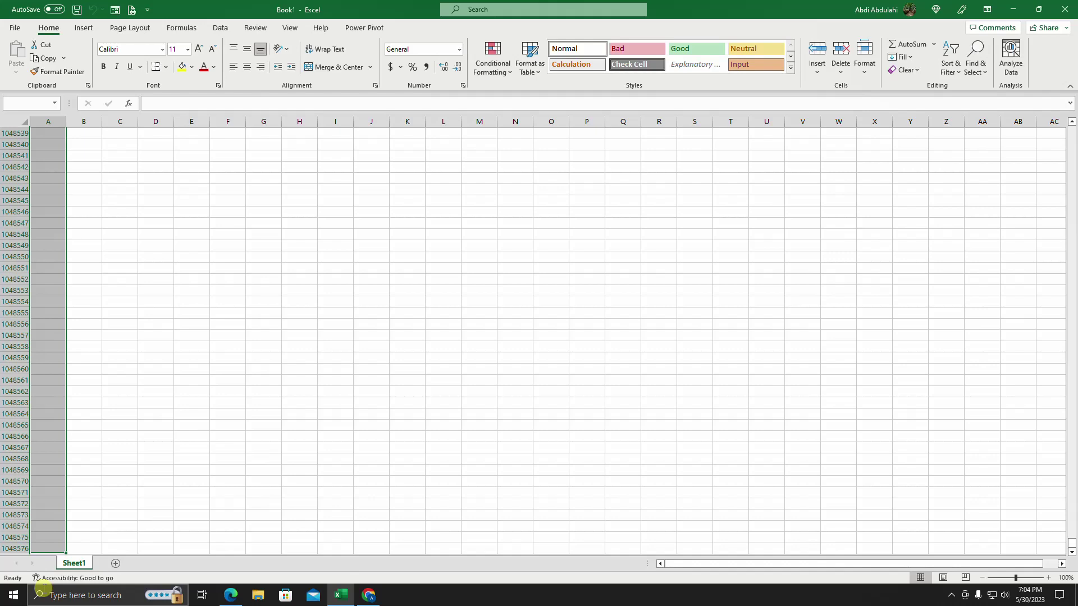
key(ctrl+shift+Up)
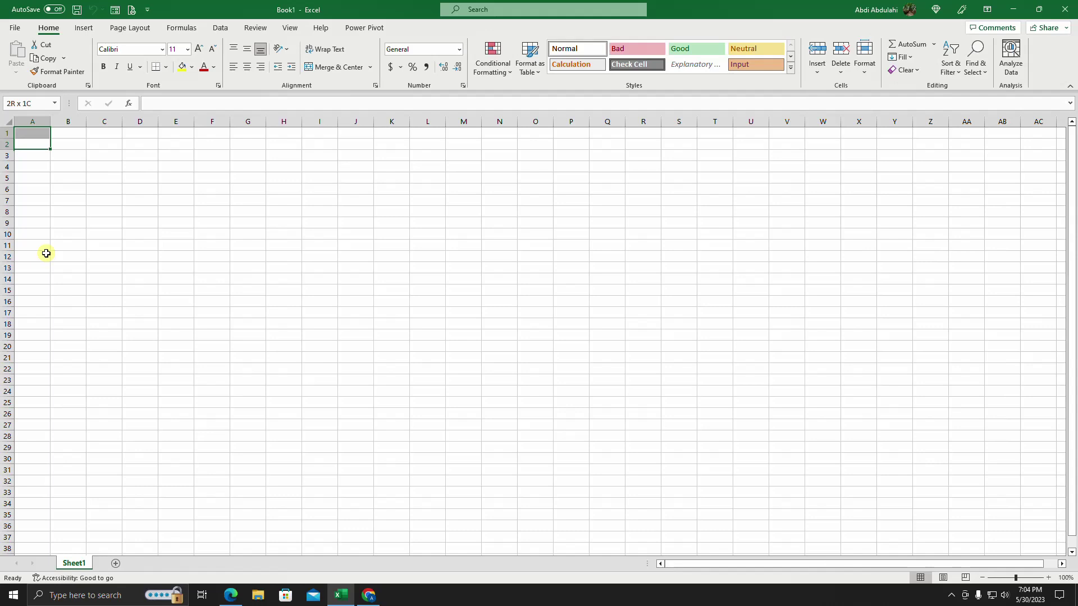
click(40, 146)
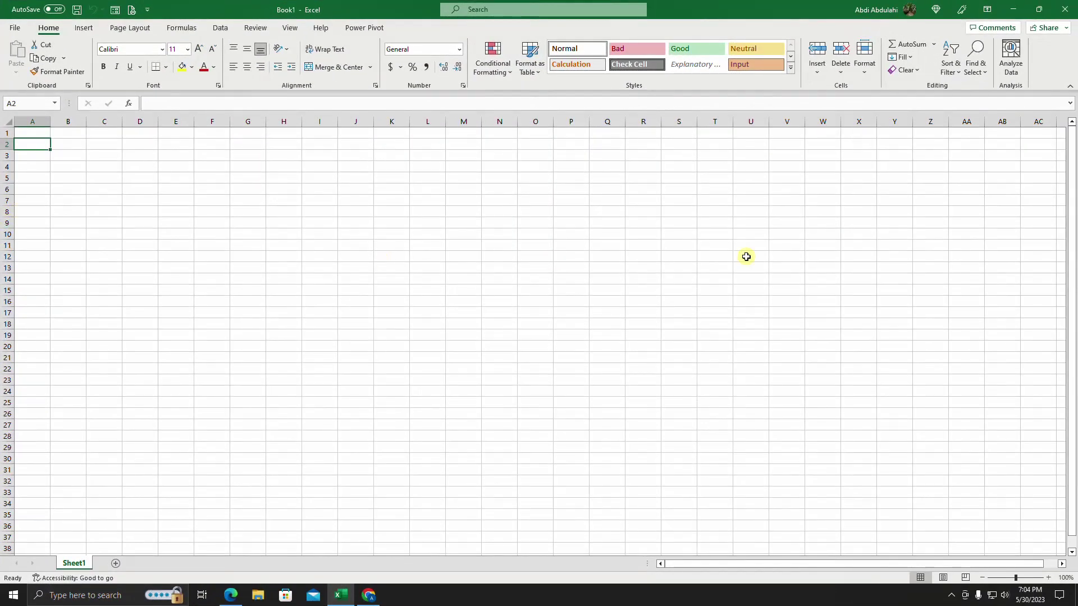
Step: Select whole columns A through E one at a time
click(68, 313)
click(34, 123)
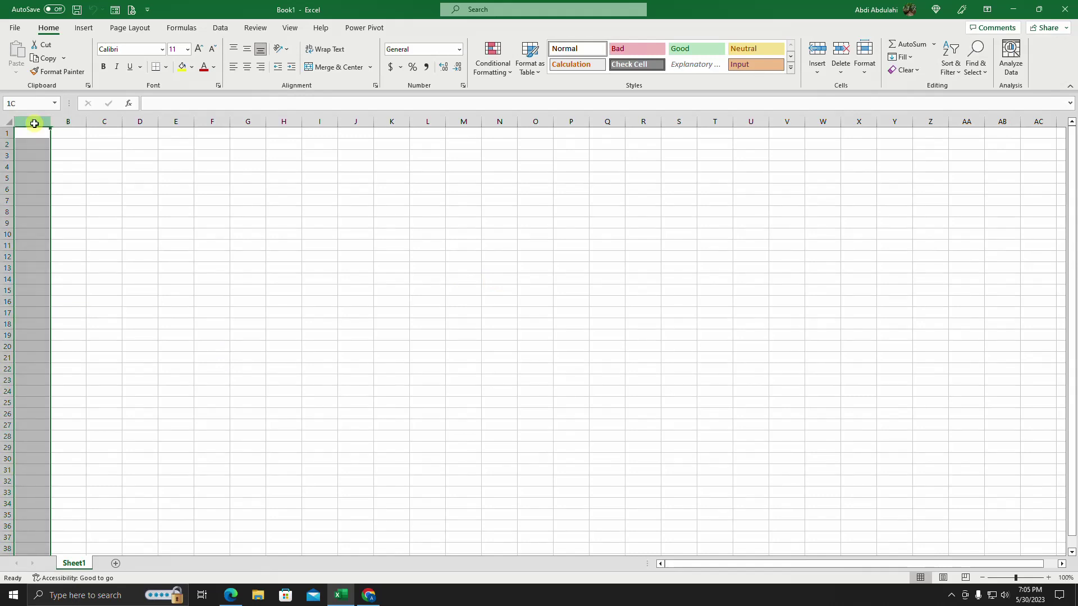
click(71, 122)
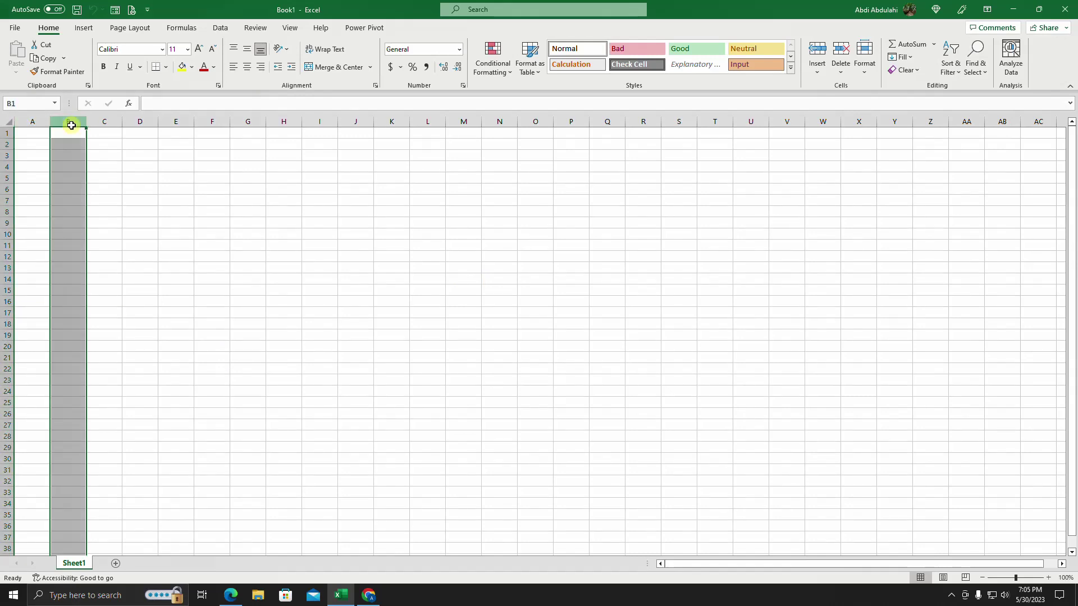
click(104, 123)
click(140, 123)
click(175, 124)
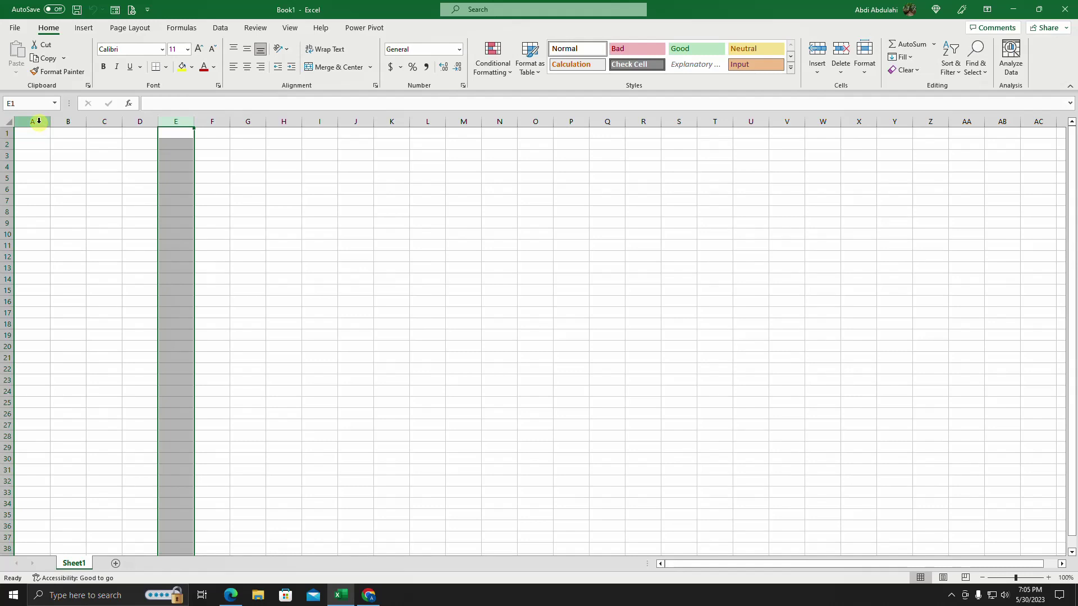
Step: Extend the selection from whole column B to the sheet's last column and back to column A
click(67, 120)
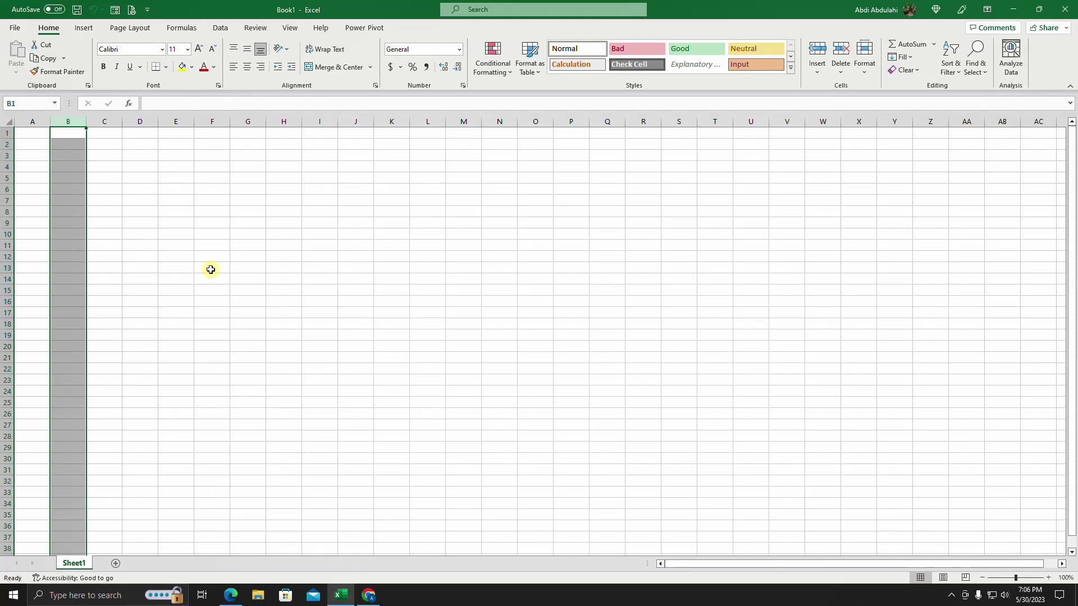
key(ctrl+shift+Right)
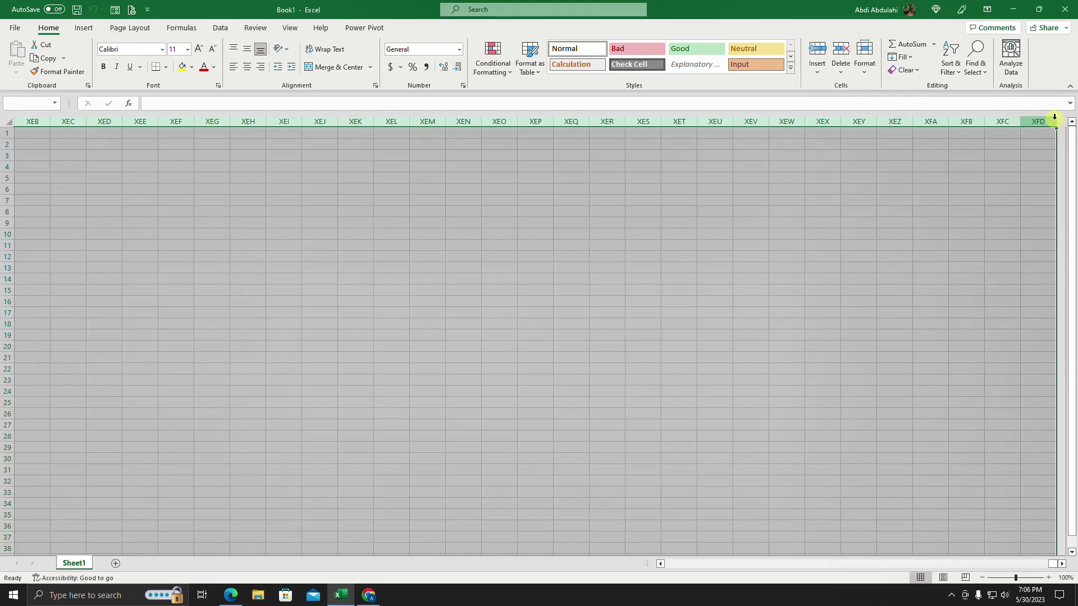
key(ctrl+shift+Left)
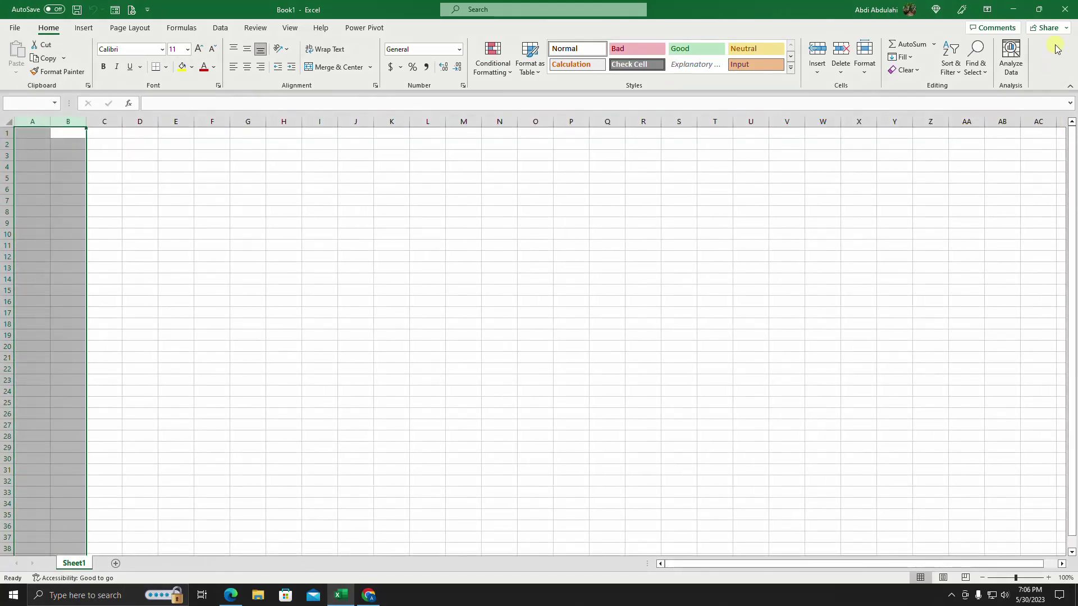
Step: Select cell I15, followed by the whole of column I
click(325, 286)
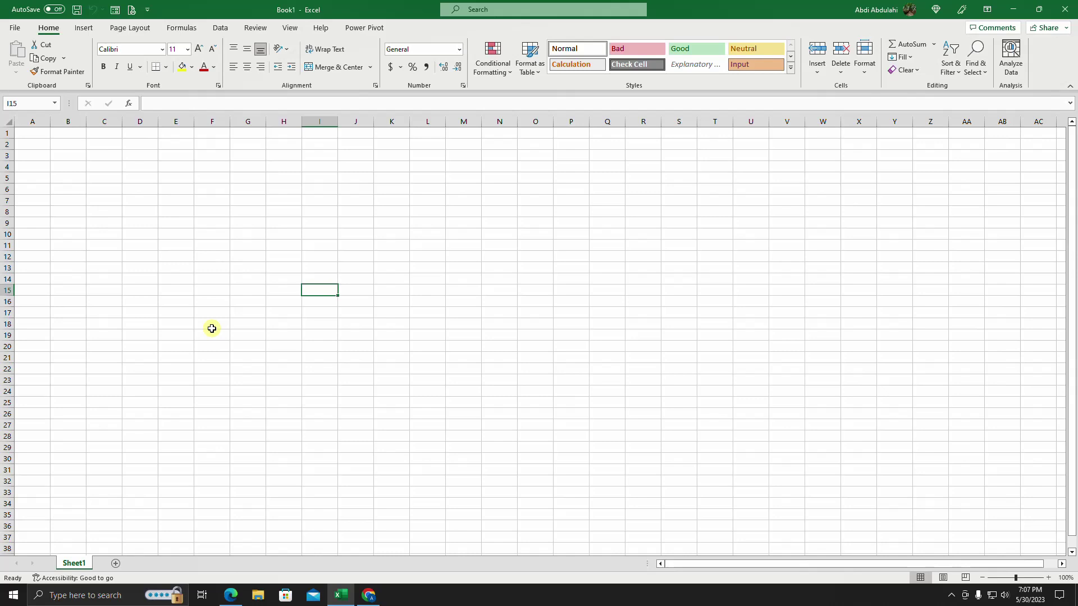
click(318, 119)
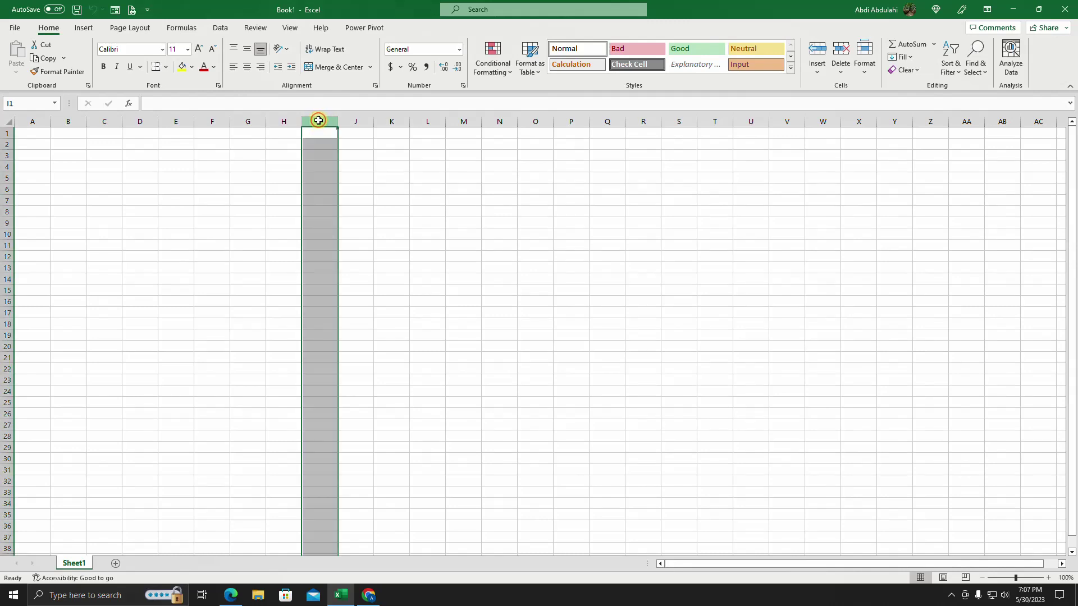
Step: Select the whole of row 12, followed by cell H12 within it
click(5, 256)
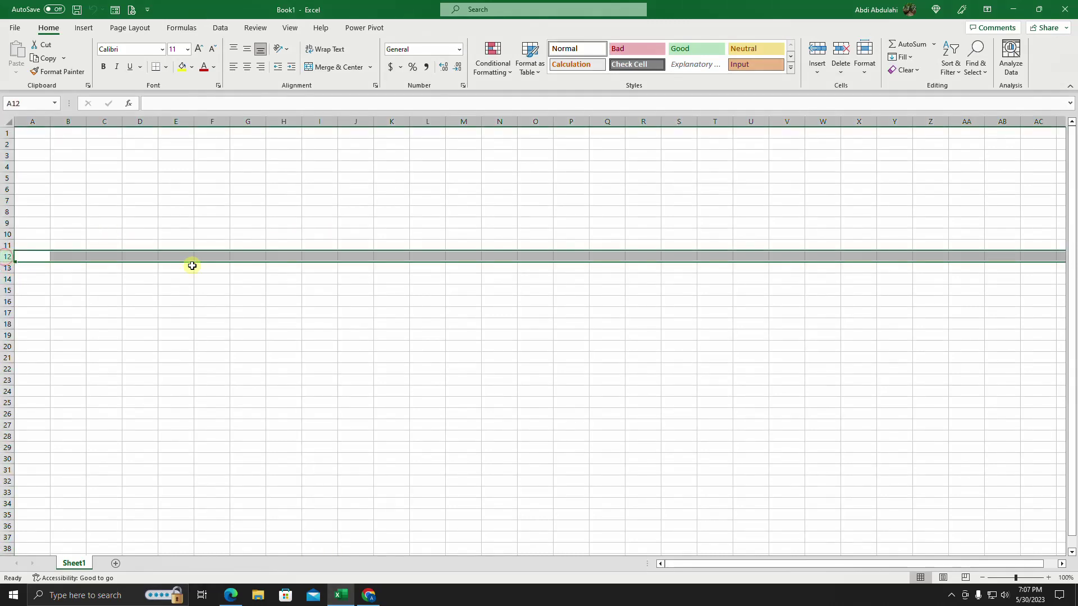
click(273, 255)
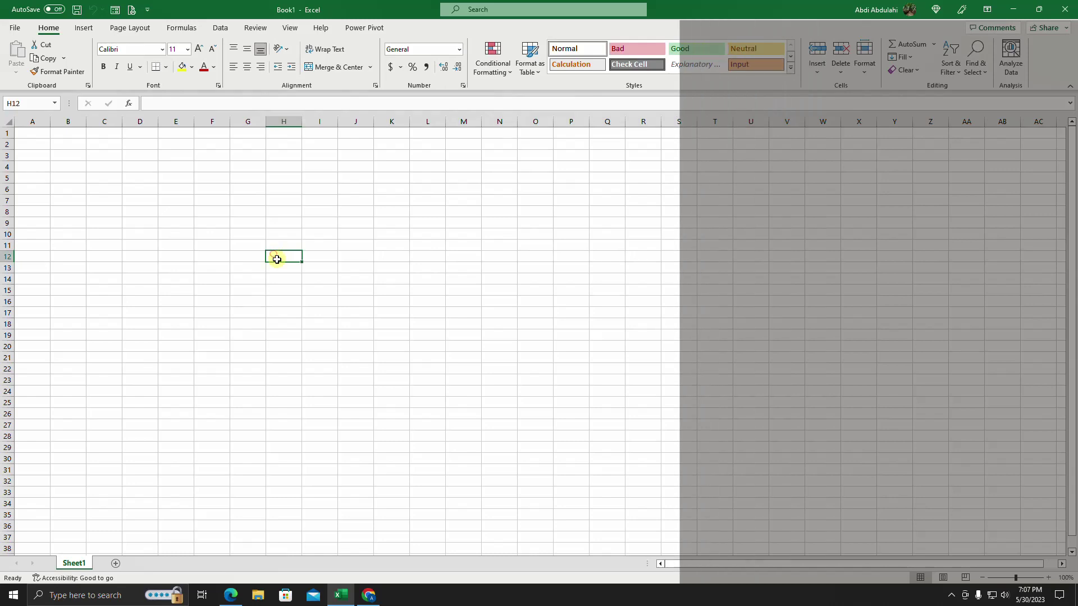
click(296, 297)
click(284, 257)
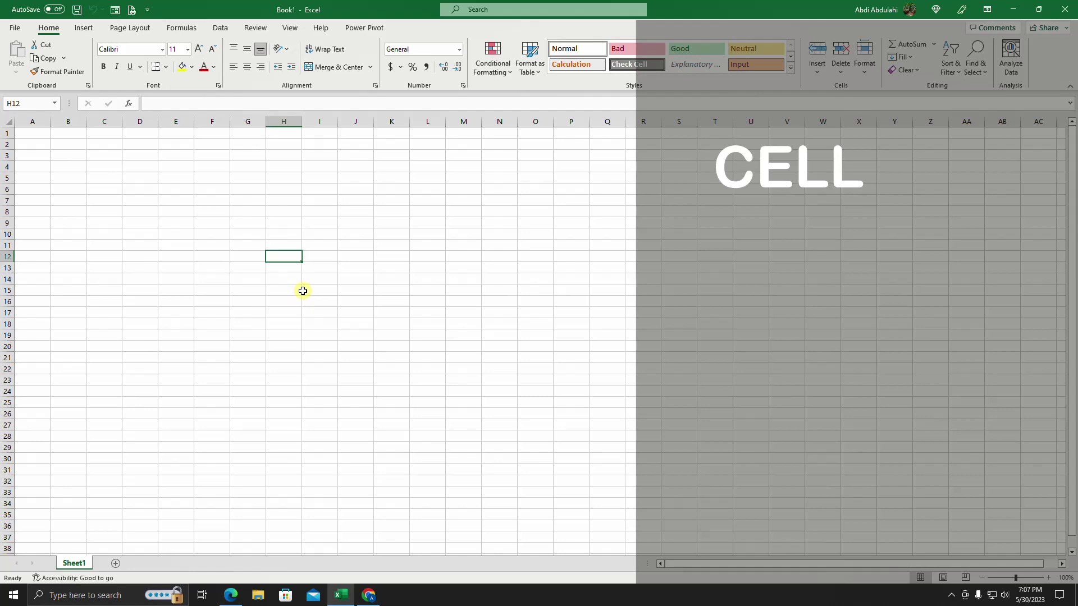
Step: Select individual cells one at a time, including G12, I10, I11 and I8, finishing on H12
click(249, 256)
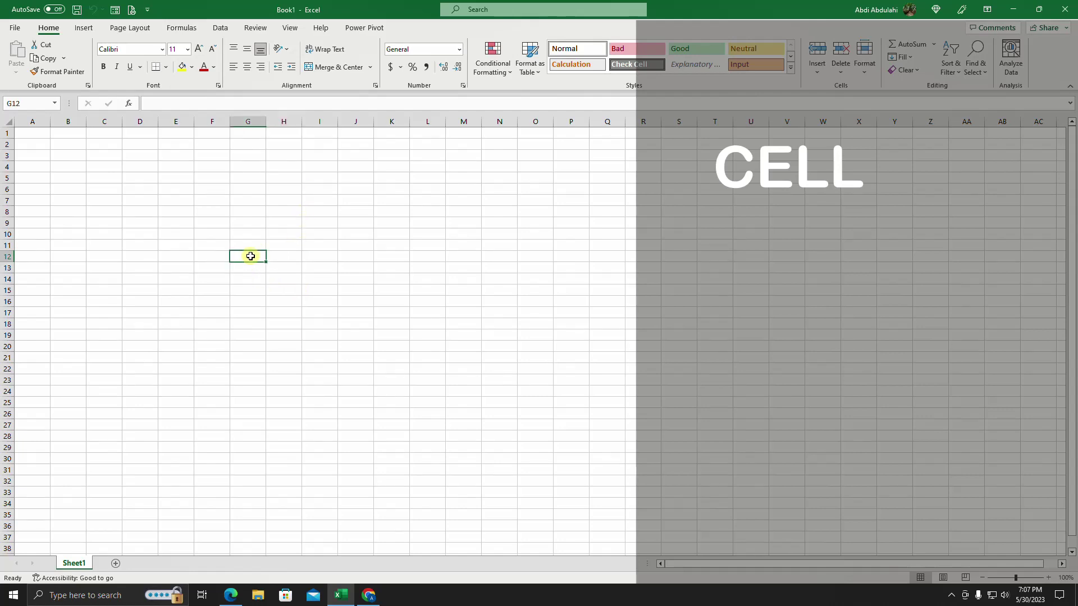
click(357, 262)
click(319, 233)
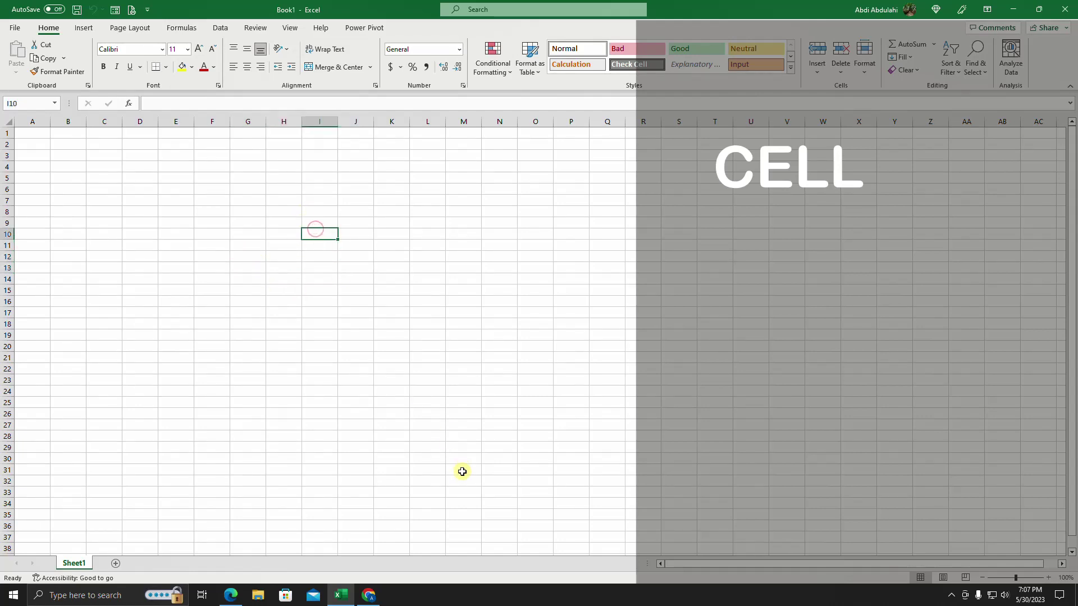
click(326, 245)
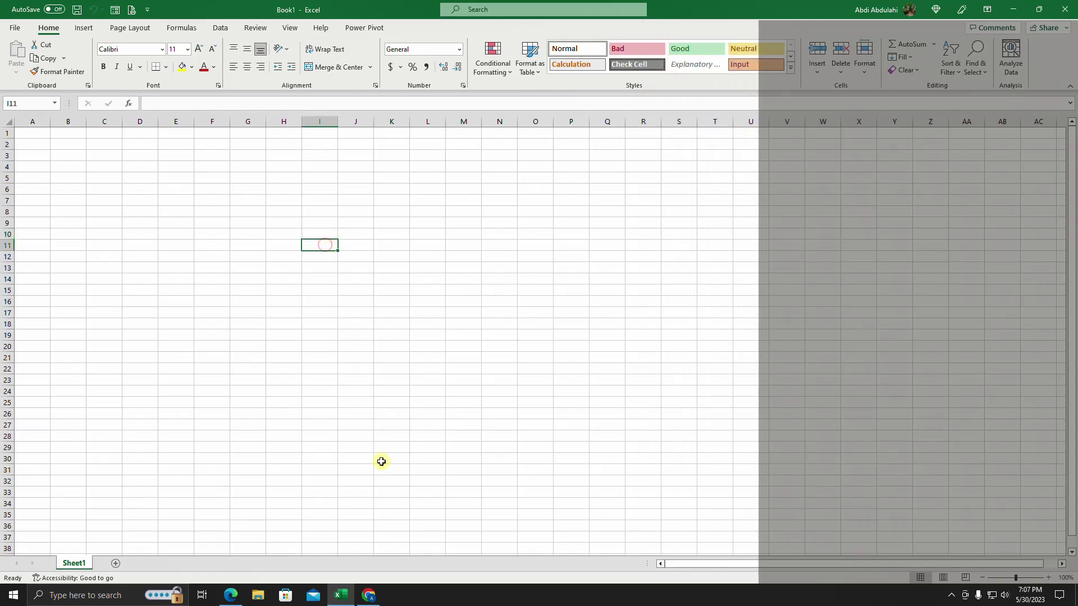
click(323, 212)
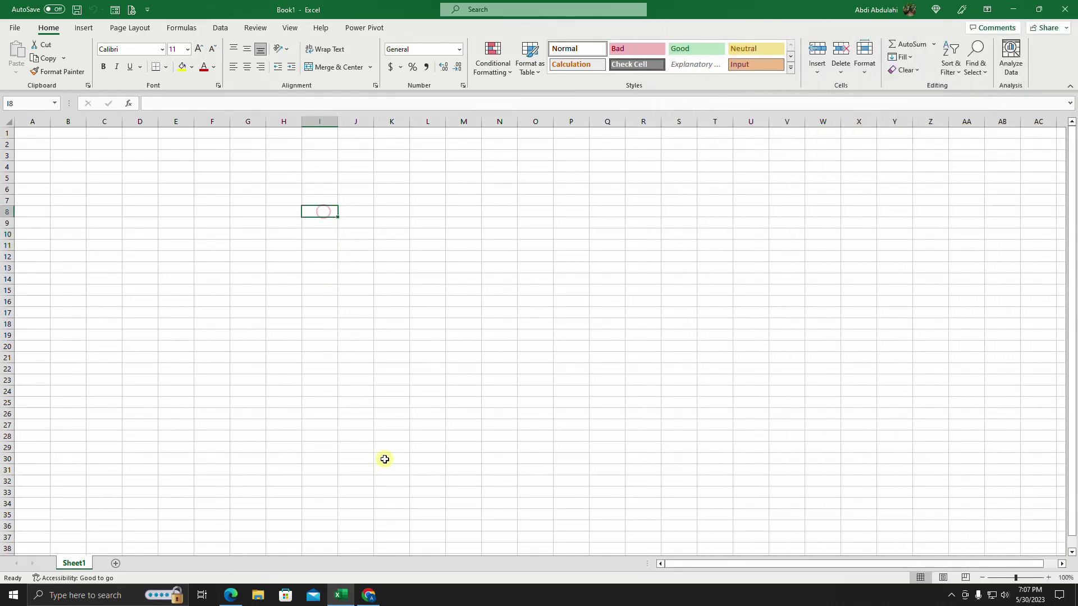
click(283, 256)
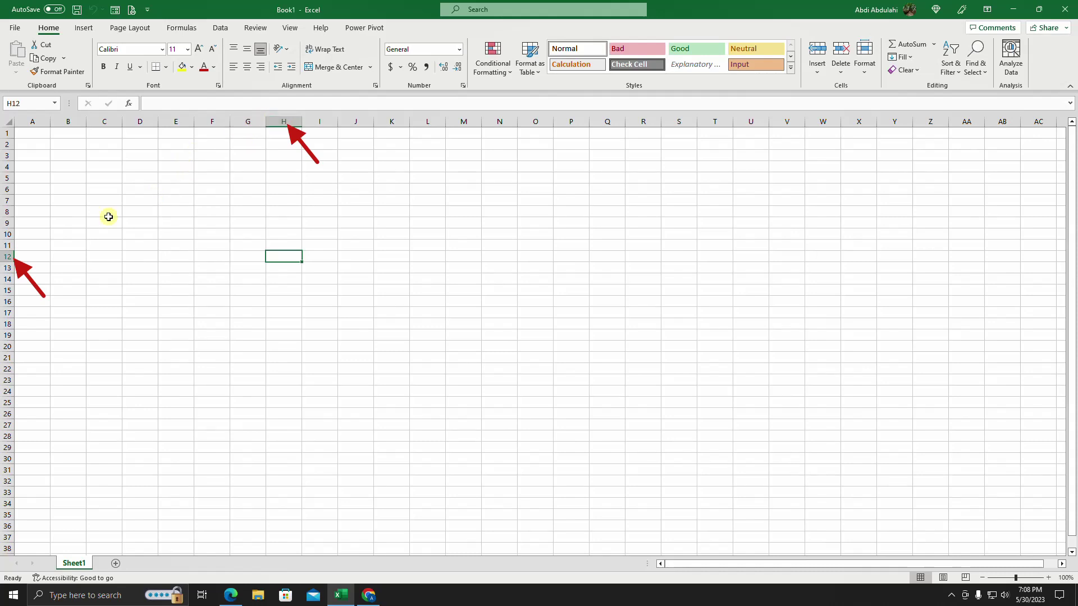
Step: Enter the cell's own address, J11, as text in cell J11 and reselect that cell
click(360, 244)
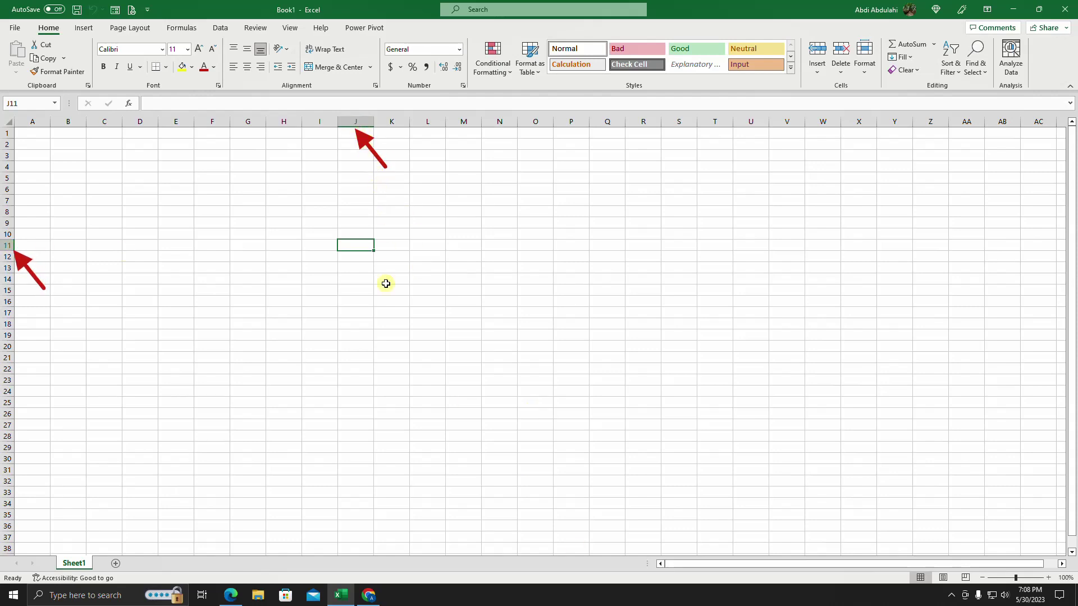
click(351, 247)
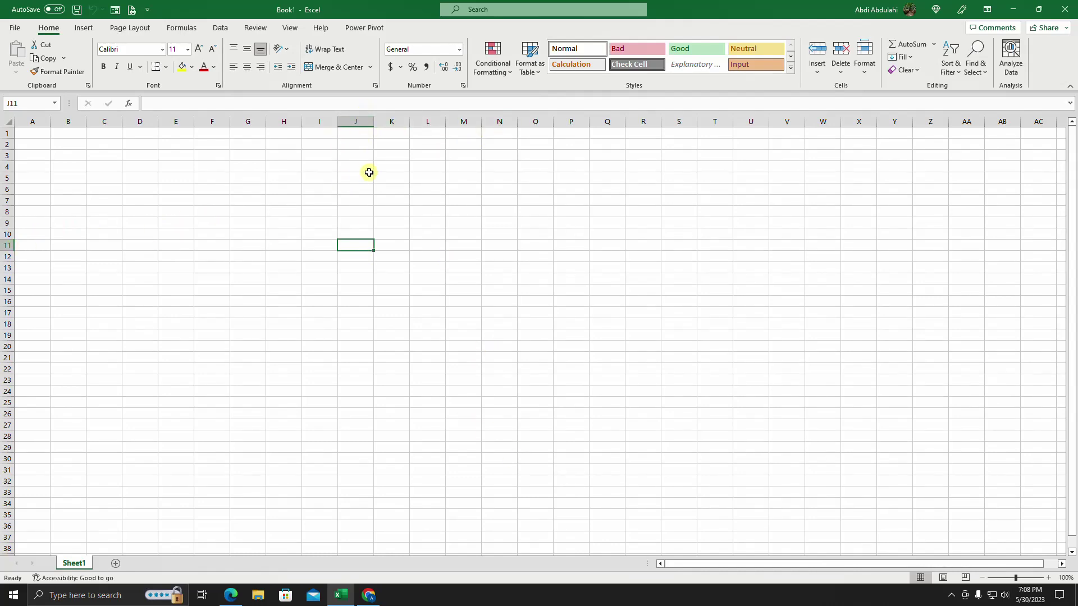
text(J)
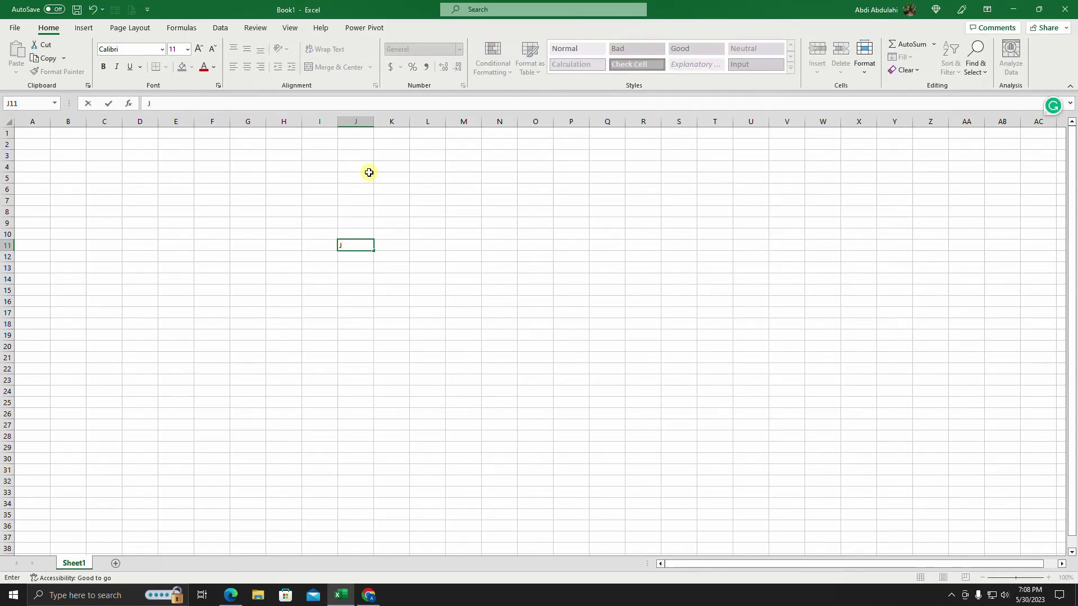
text(11)
click(356, 272)
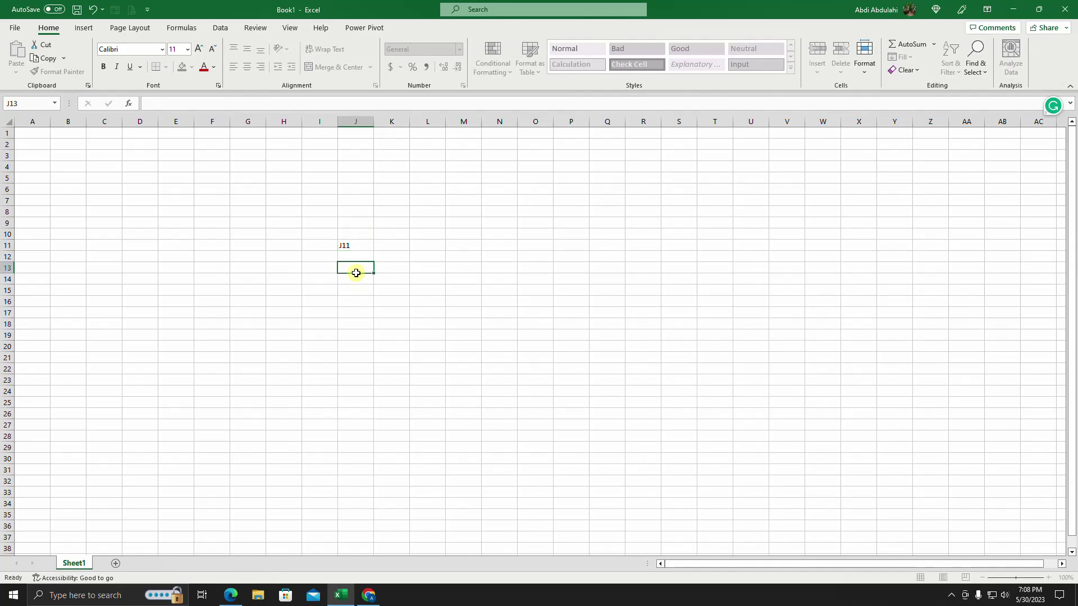
click(354, 245)
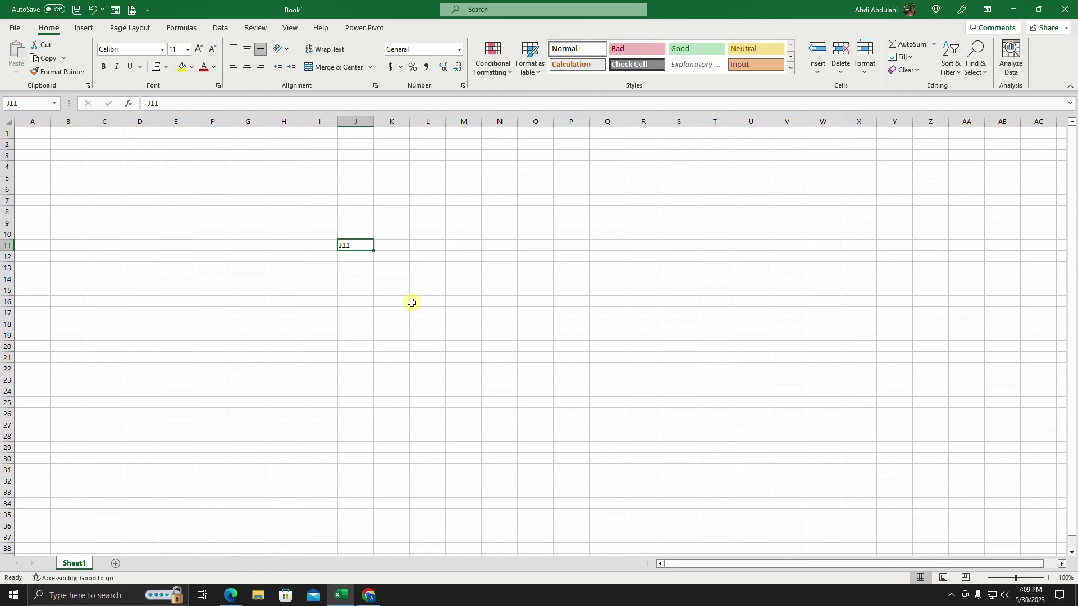
Step: Select cells J21, J11, K24, F17 and C31 one at a time
click(362, 361)
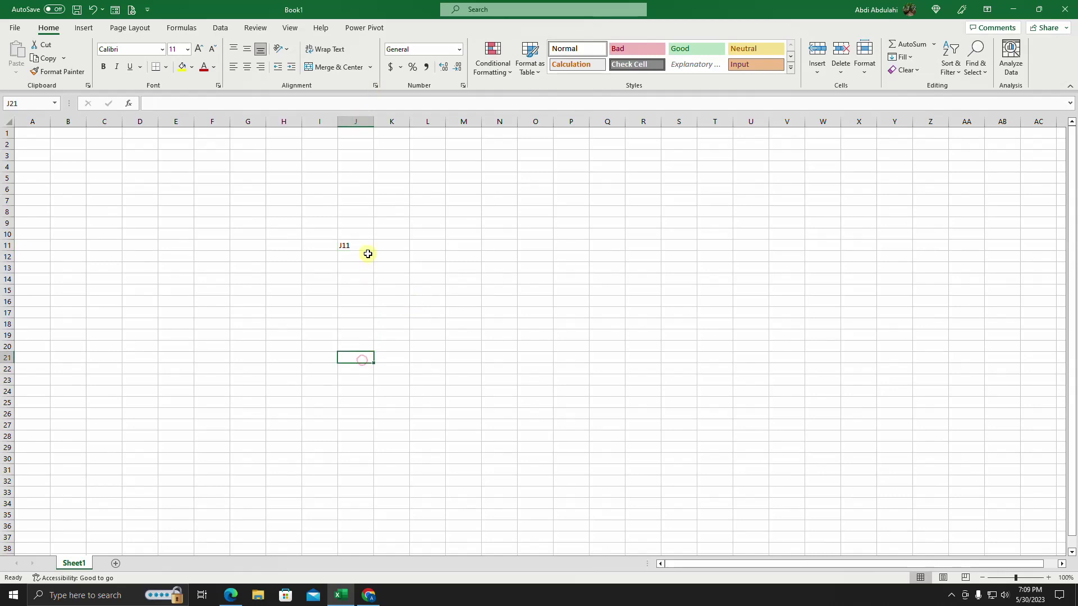
click(362, 250)
click(406, 388)
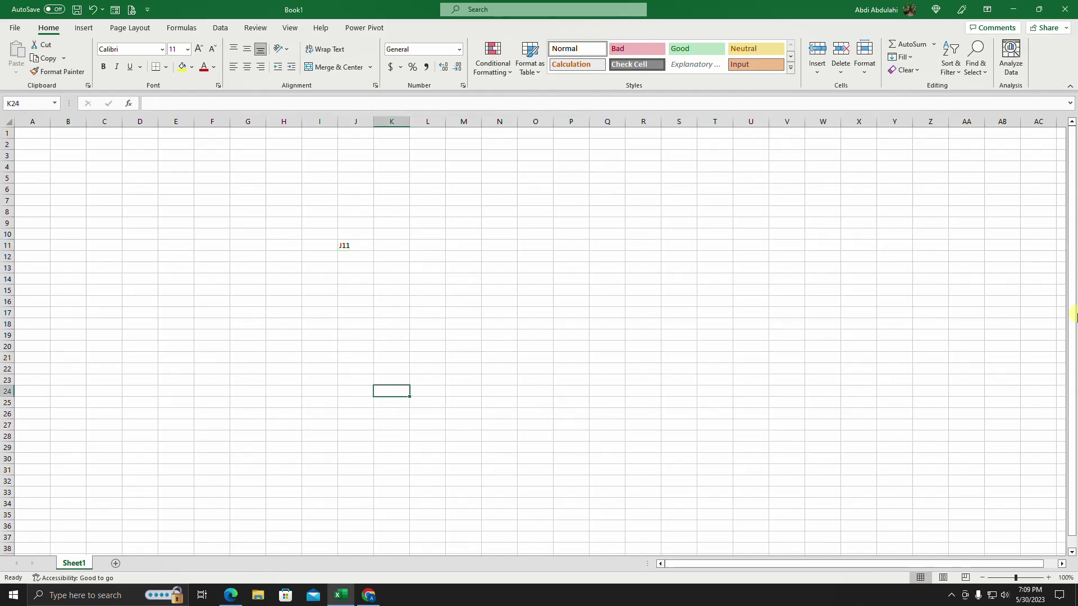
click(203, 313)
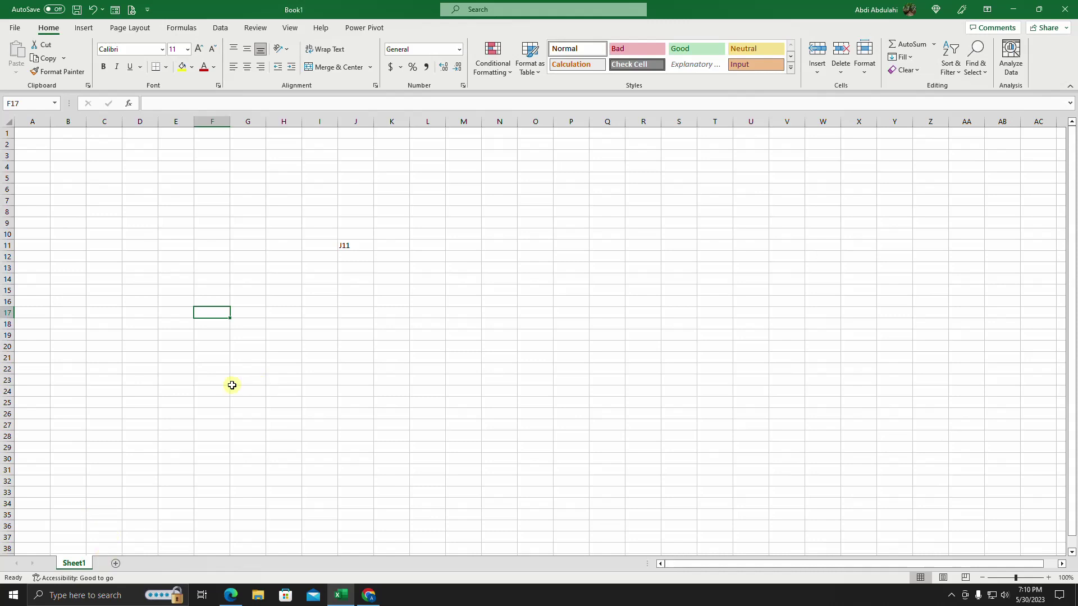
click(104, 470)
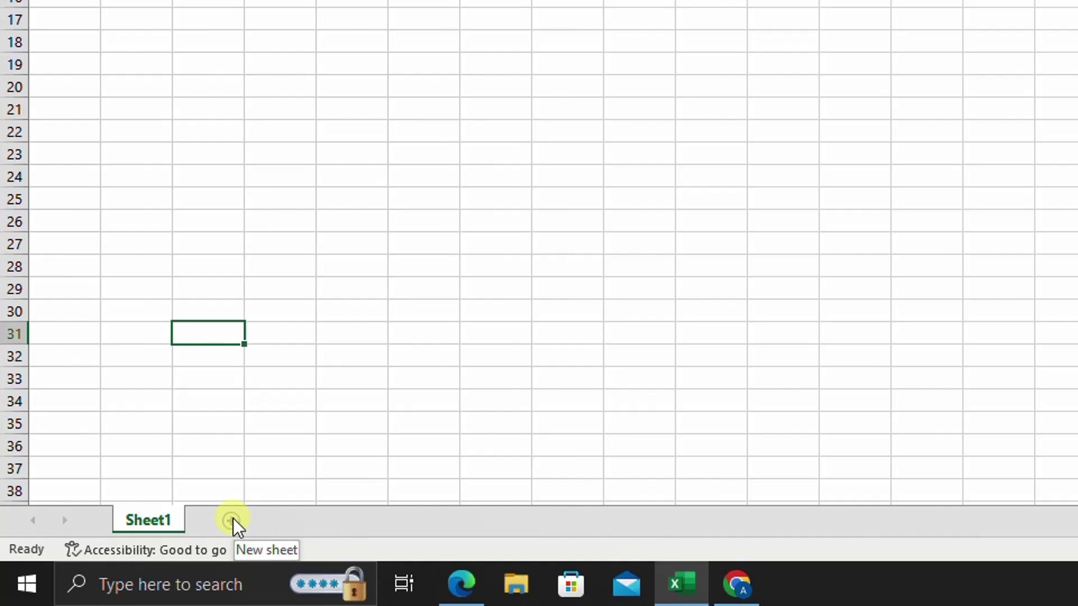
Step: Add three new worksheets to the workbook, switching to Sheet1 and back to Sheet2 after adding the first
click(234, 518)
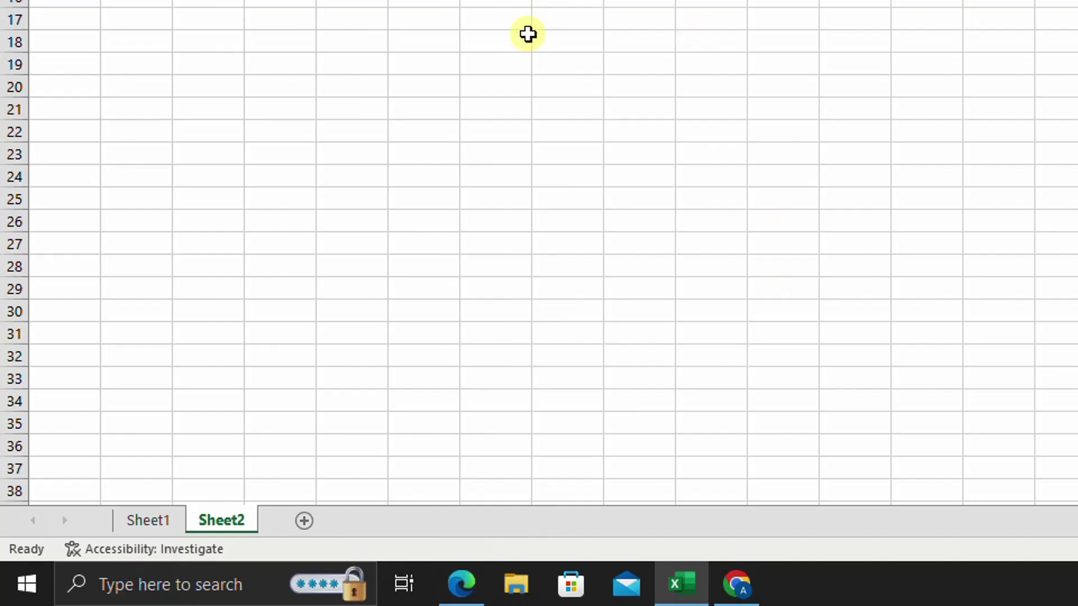
click(153, 521)
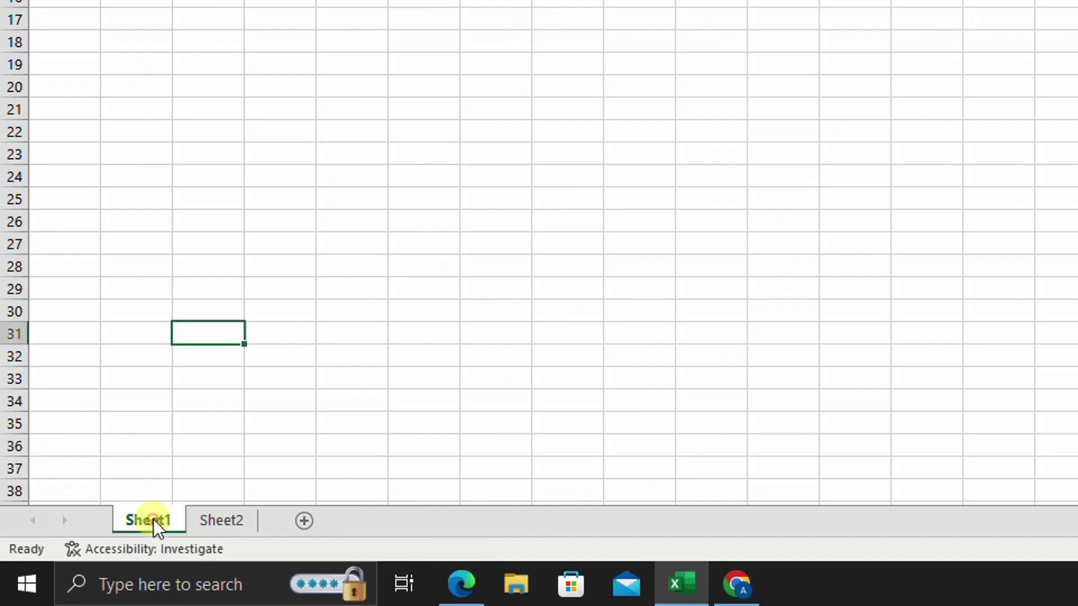
click(229, 520)
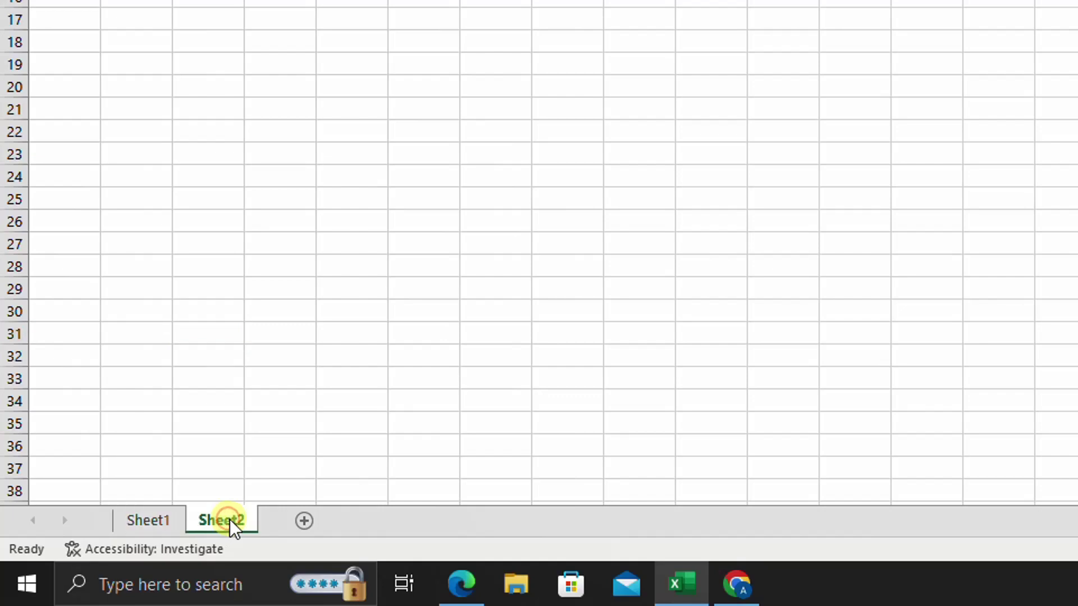
click(305, 520)
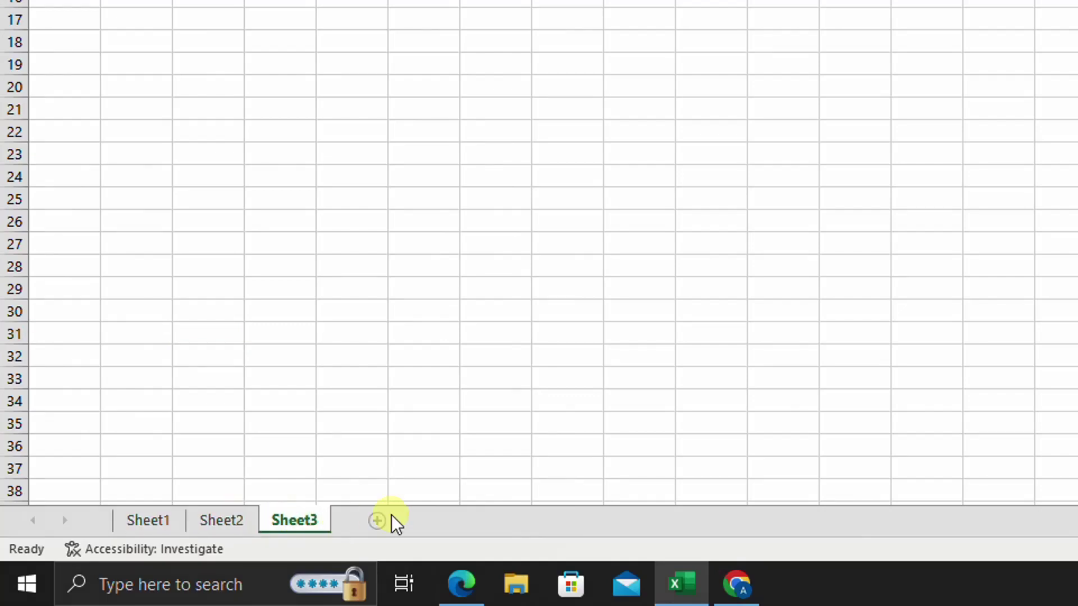
click(376, 520)
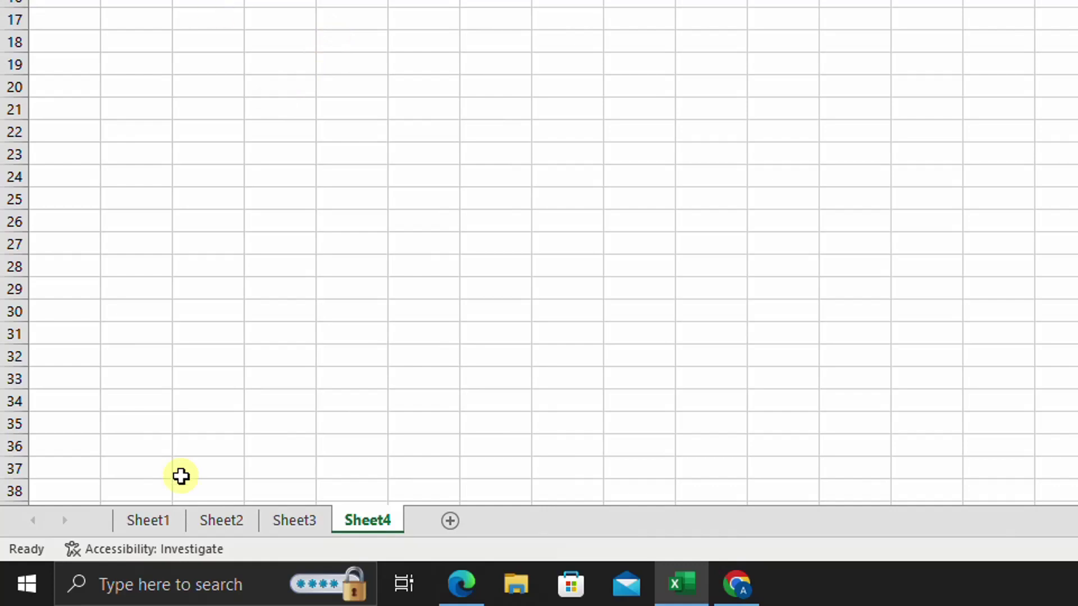
Step: Cycle through the worksheets from Sheet1 to Sheet4 several times, finishing on Sheet4
click(149, 520)
click(219, 519)
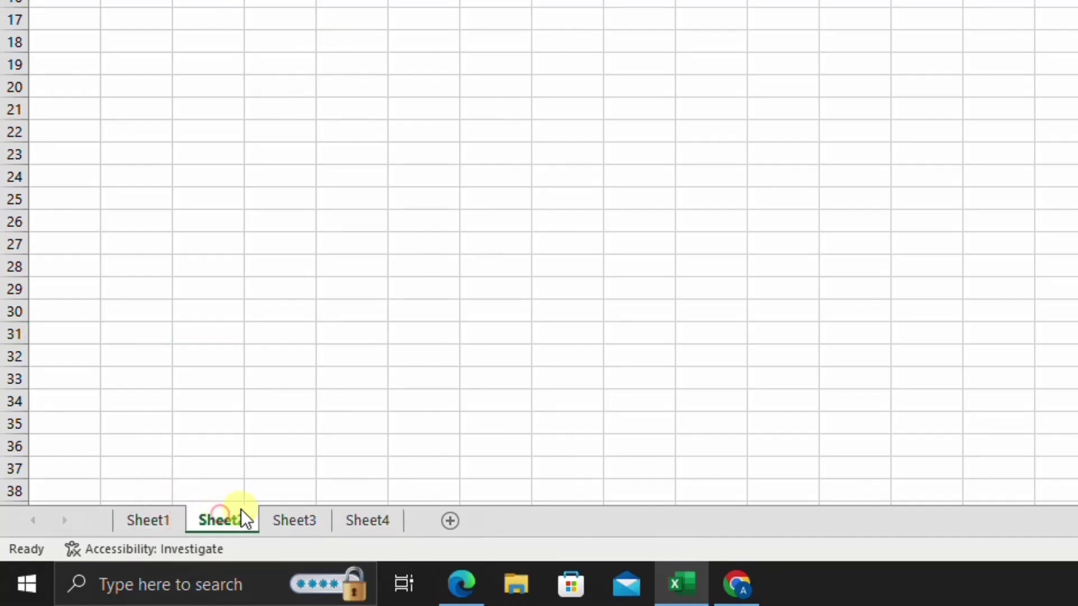
click(292, 520)
click(173, 520)
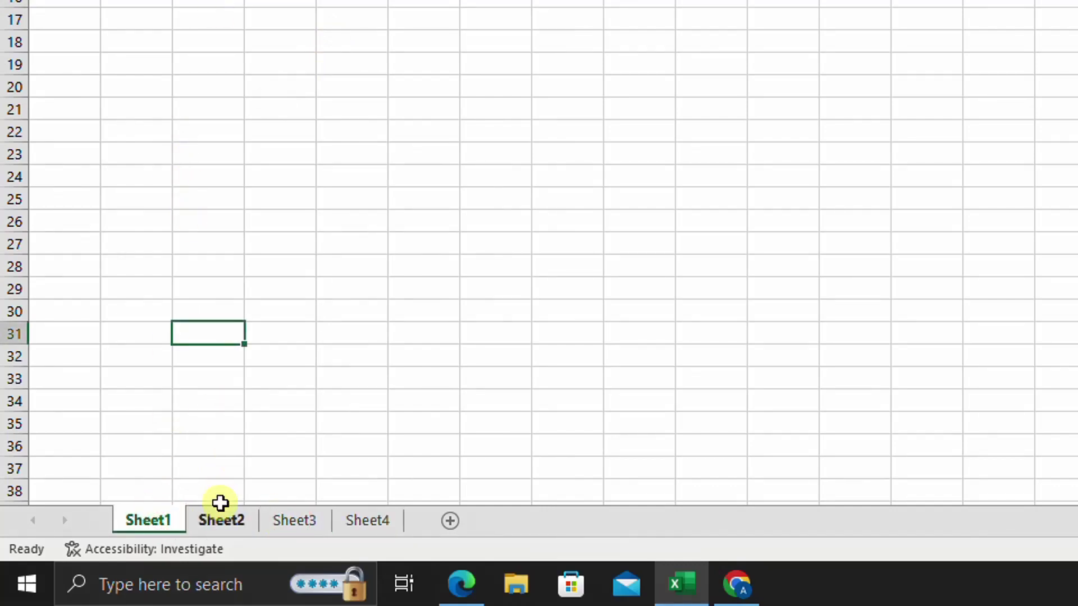
click(222, 520)
click(293, 520)
click(365, 520)
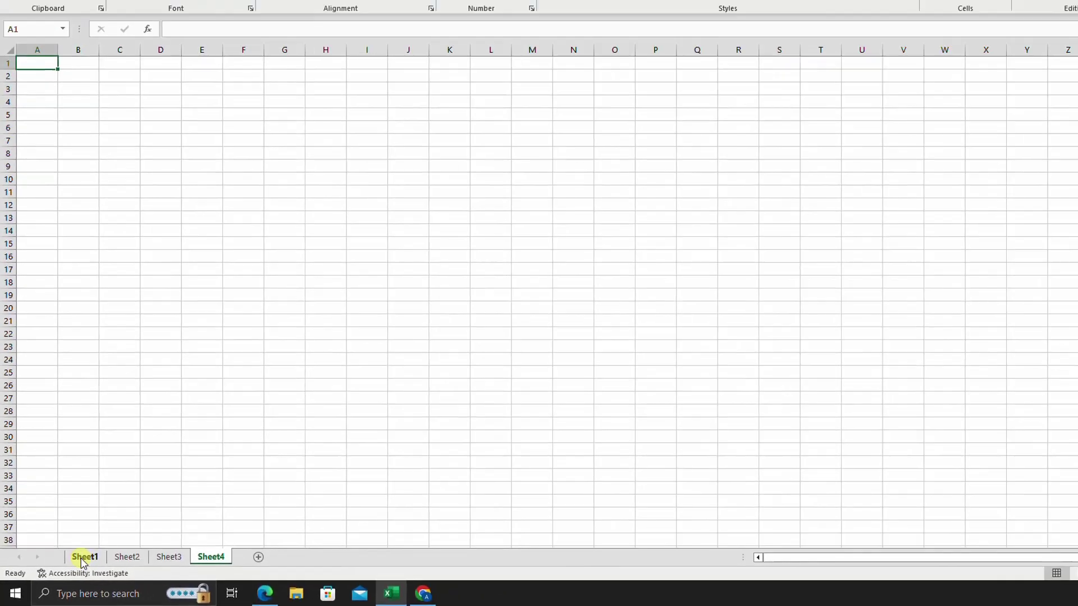
click(140, 523)
click(211, 523)
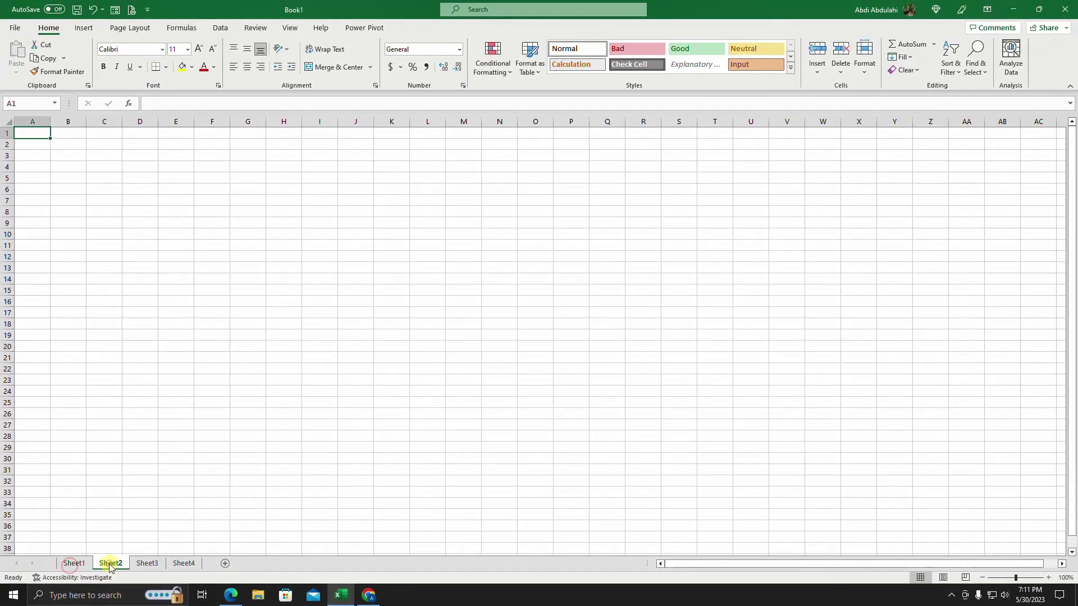
click(148, 563)
click(184, 563)
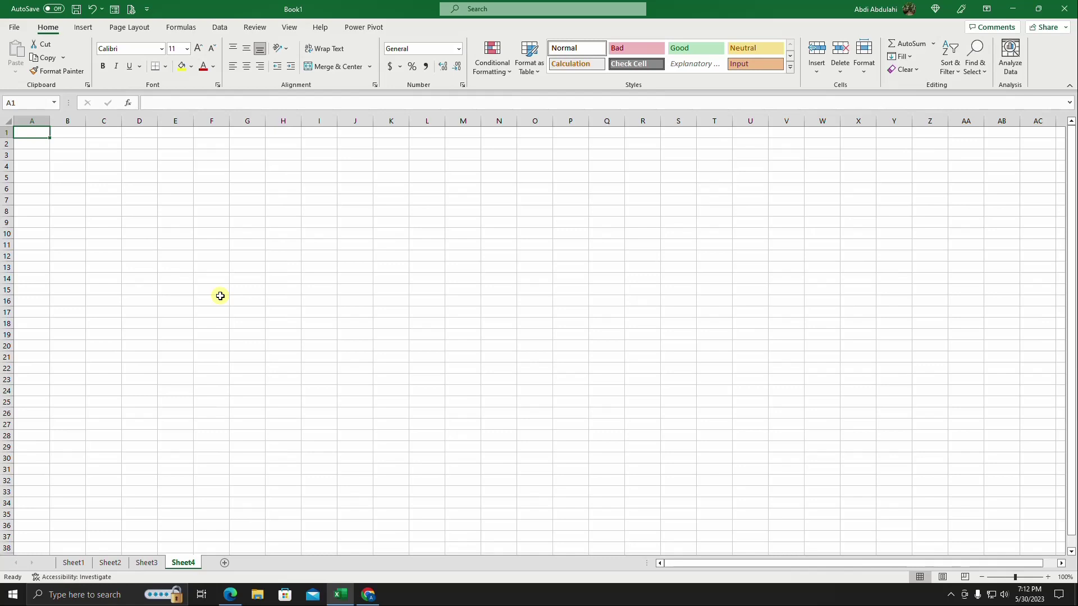
click(73, 563)
click(108, 562)
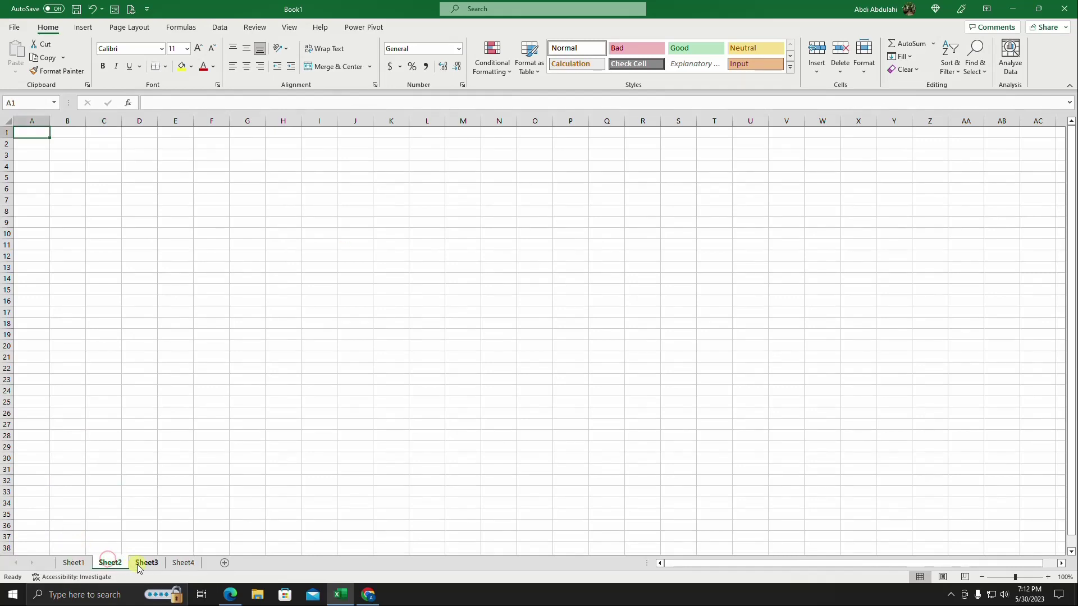
click(146, 562)
click(175, 563)
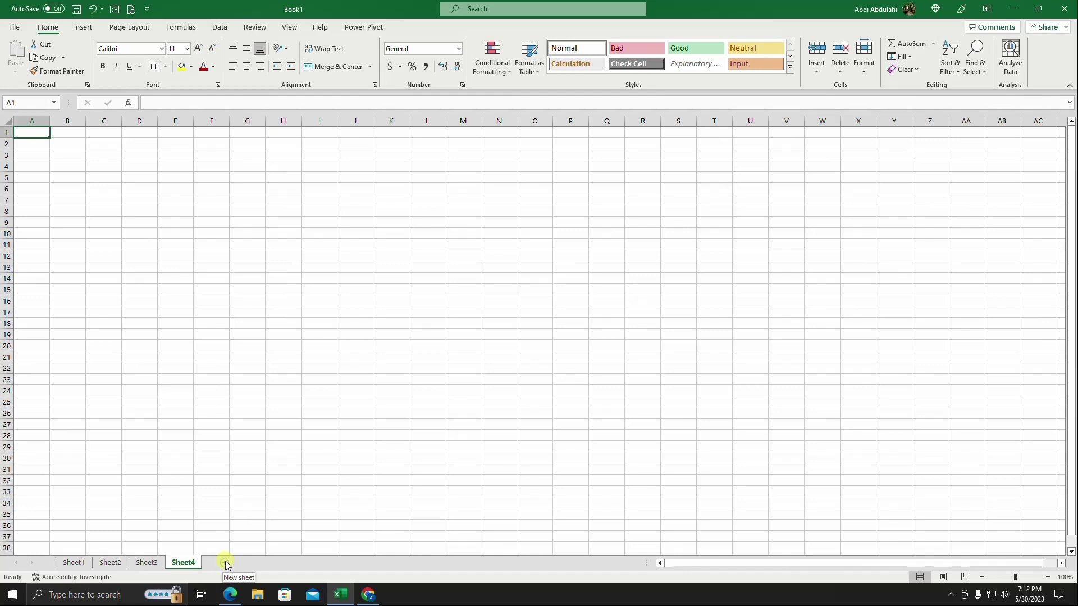
Step: On Sheet4, select F20 and F15, open F15 for editing in the formula bar, and leave it empty by selecting K28
click(217, 342)
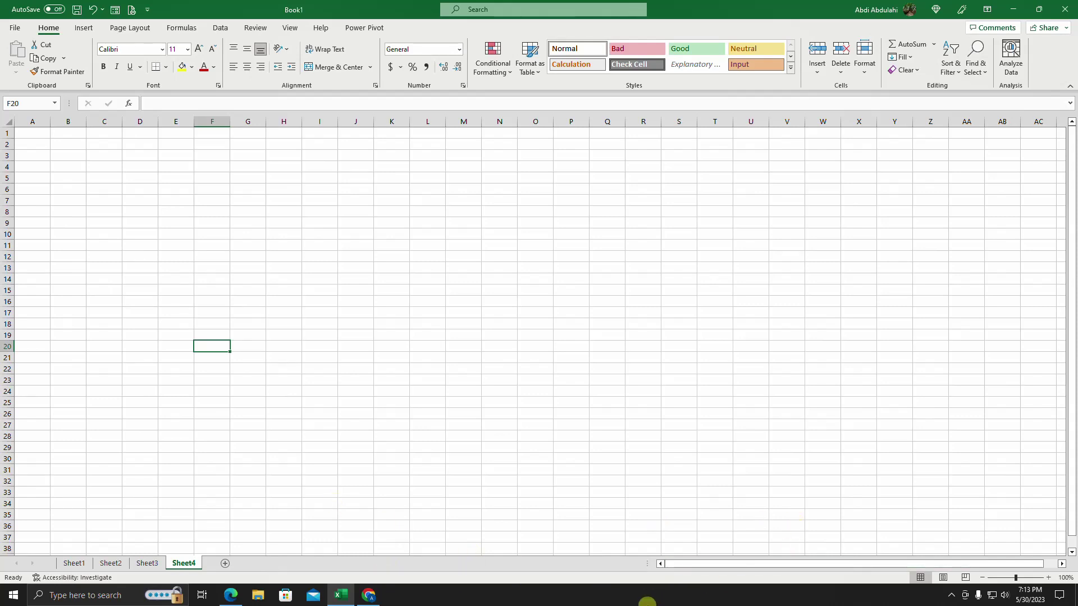
click(214, 290)
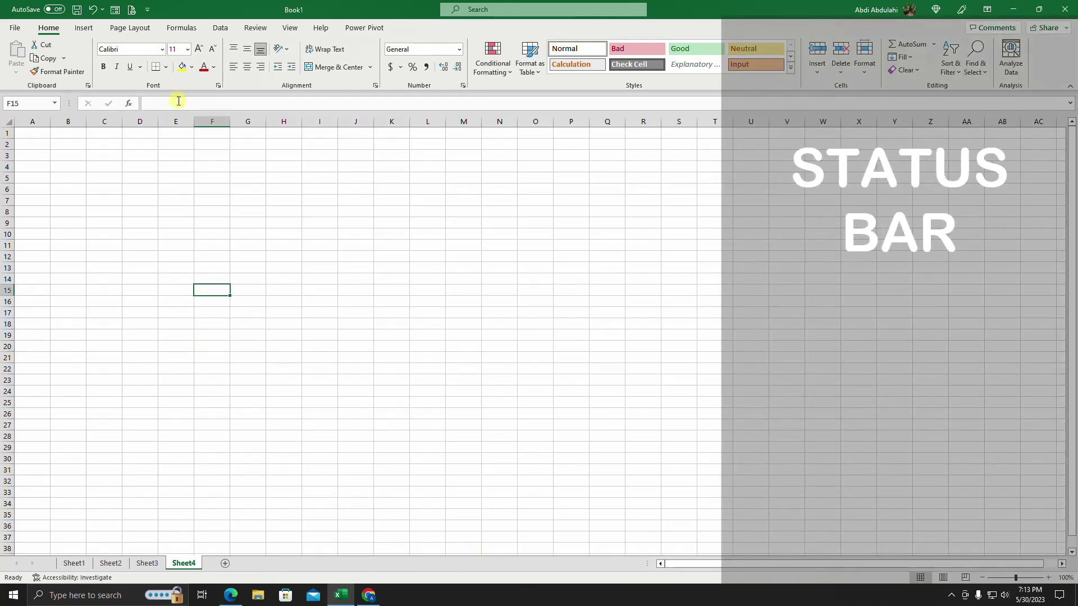
click(177, 102)
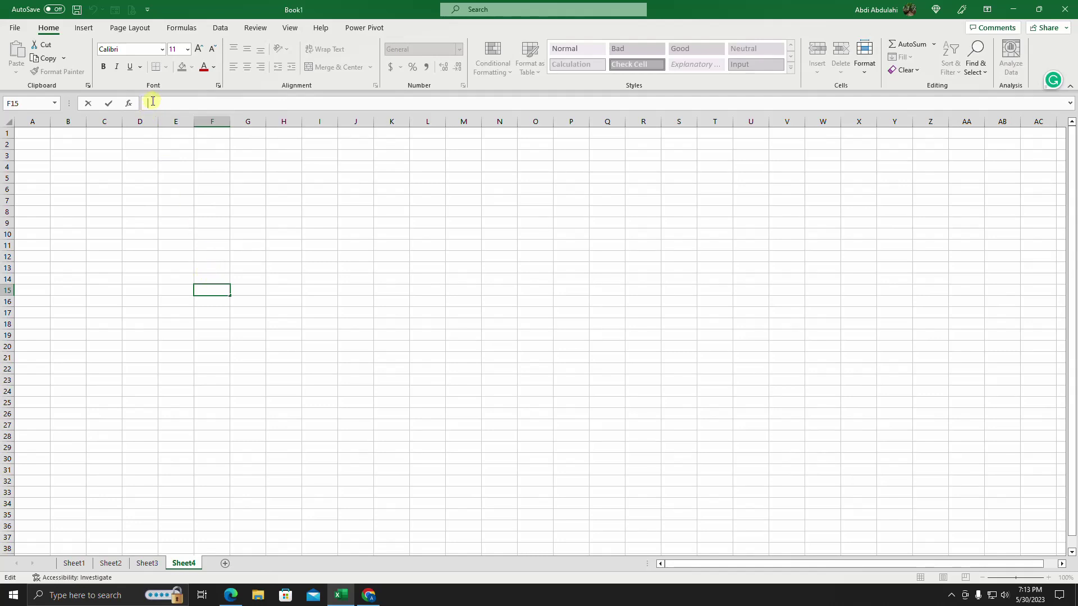
click(391, 438)
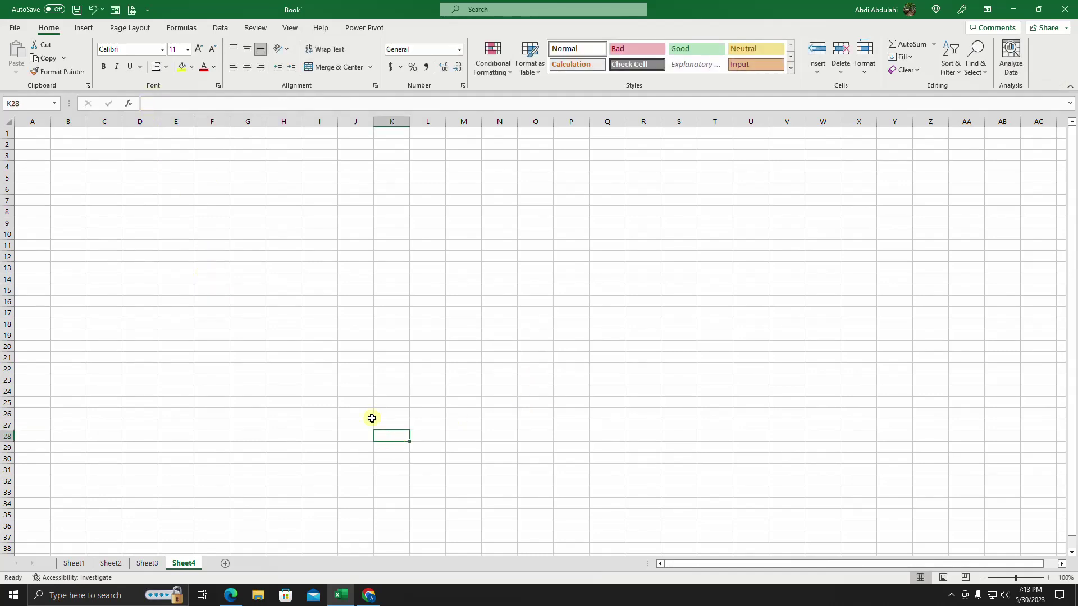
Step: Enter "The man" in cell F13 of Sheet4, then select G20
click(218, 268)
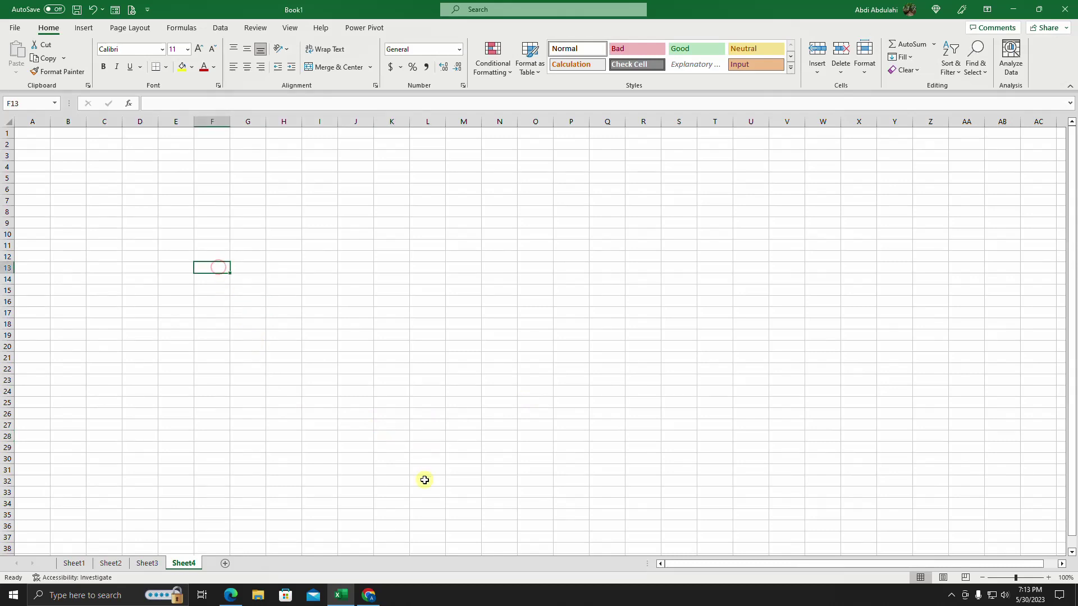
text(tH)
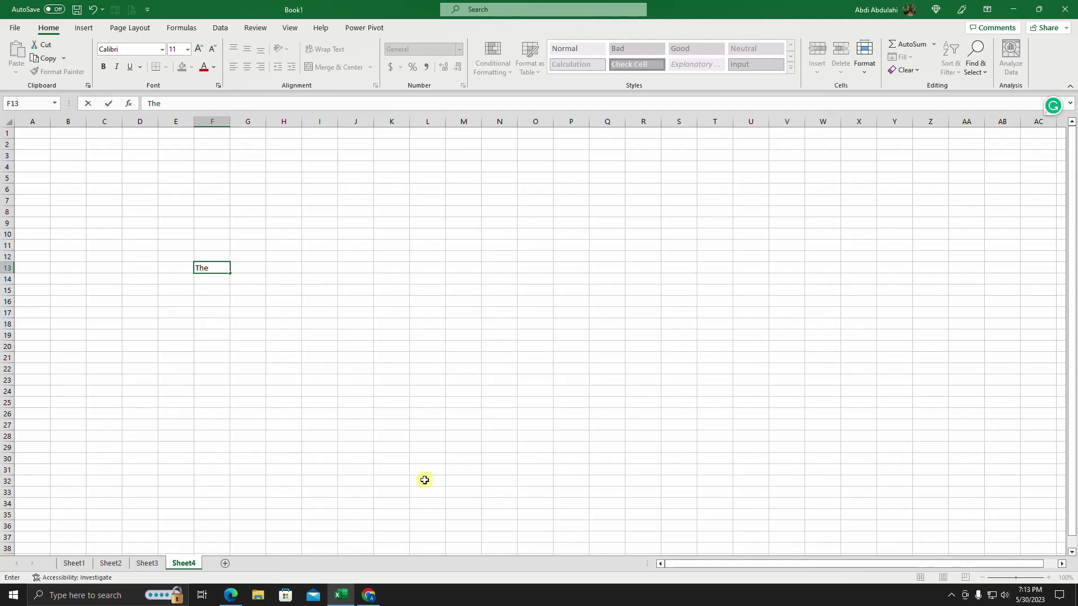
text(e man)
click(233, 345)
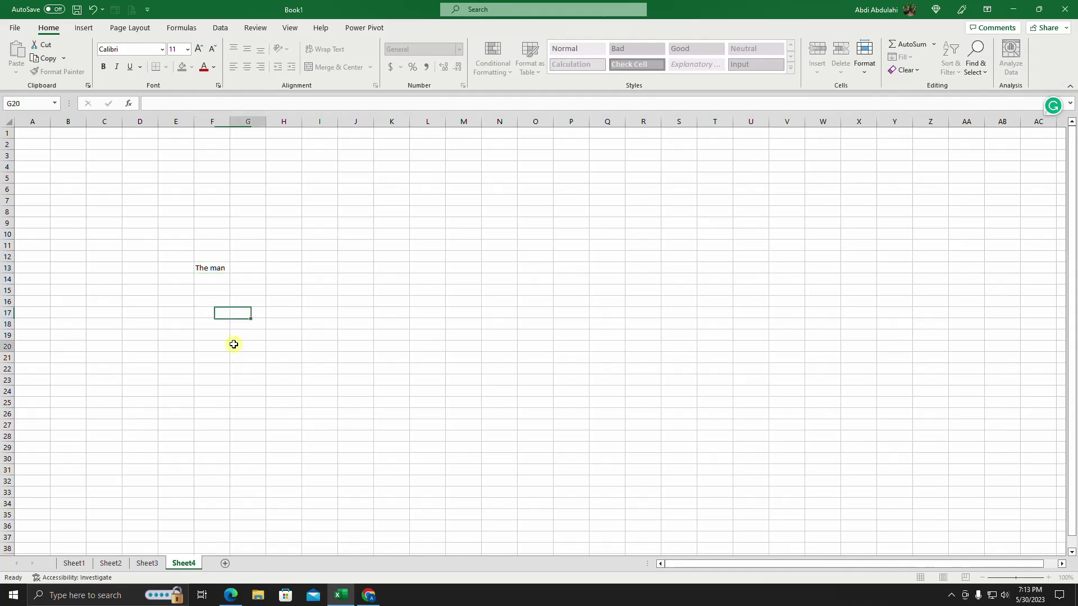
Step: Reselect F13 to view its content, select an empty cell below, then return to F13 and delete its text
click(218, 268)
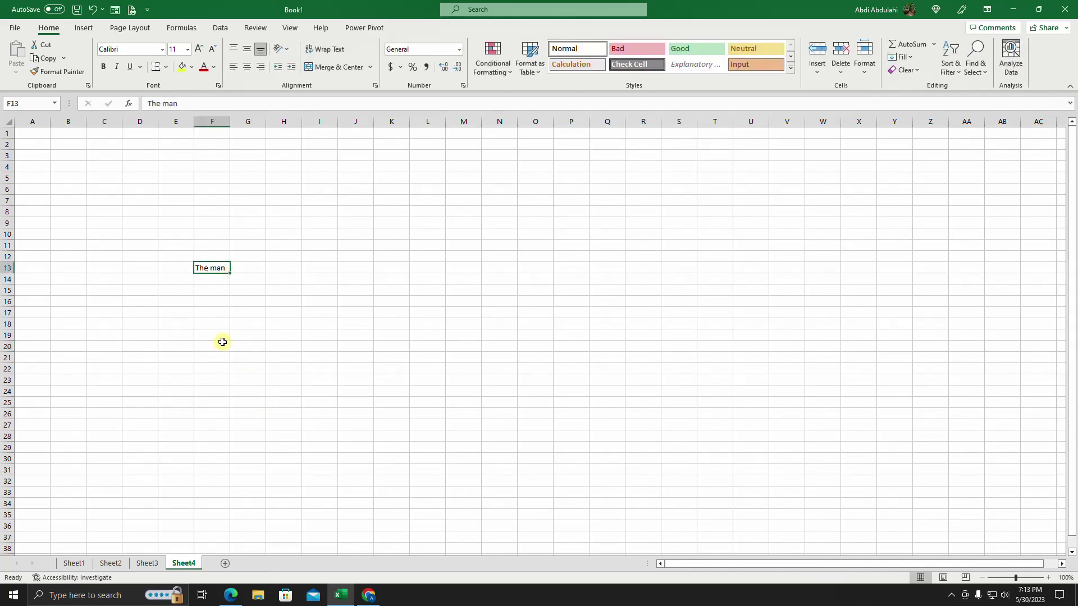
click(250, 356)
click(195, 265)
key(Delete)
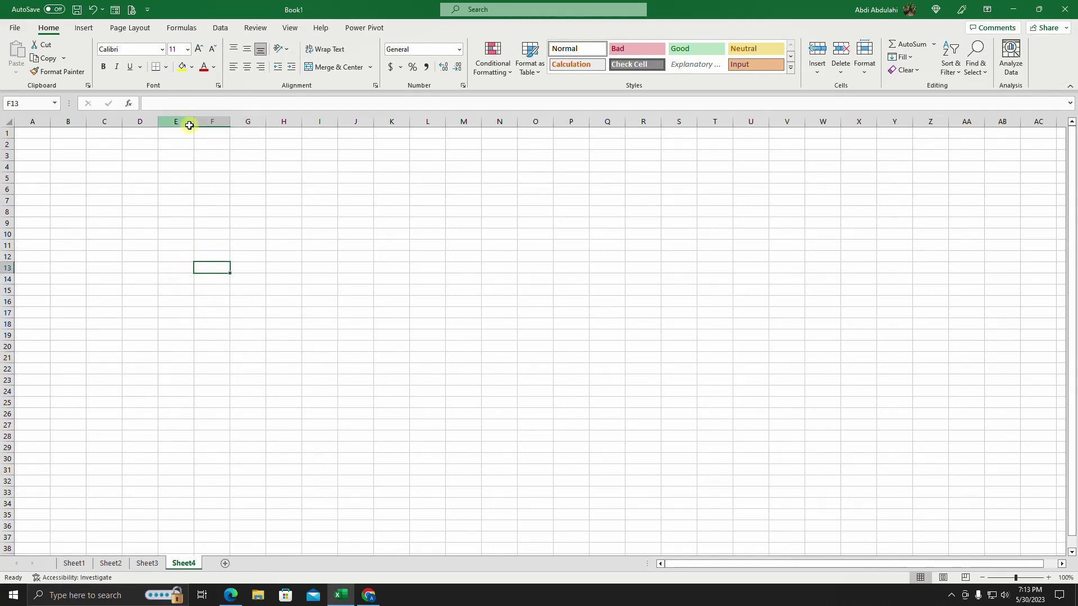
Step: Enter "The man" for cell F13 through the formula bar
click(168, 104)
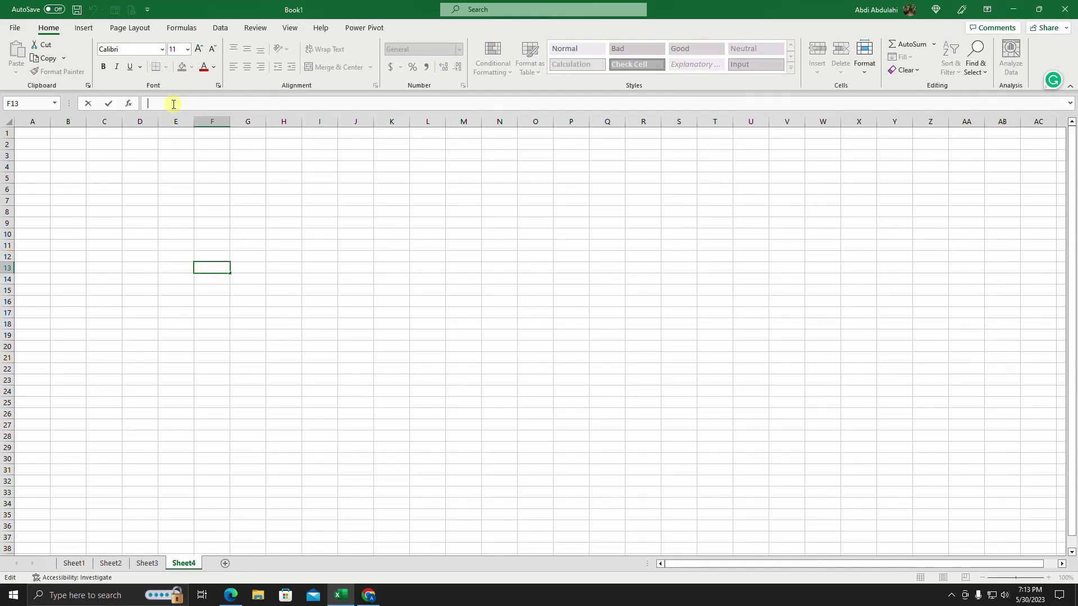
text(Theh)
Step: Scroll the worksheet sideways until column AS is in view and back to column A
mouse_move(839, 564)
mouse_down()
mouse_move(881, 557)
mouse_move(818, 563)
mouse_up()
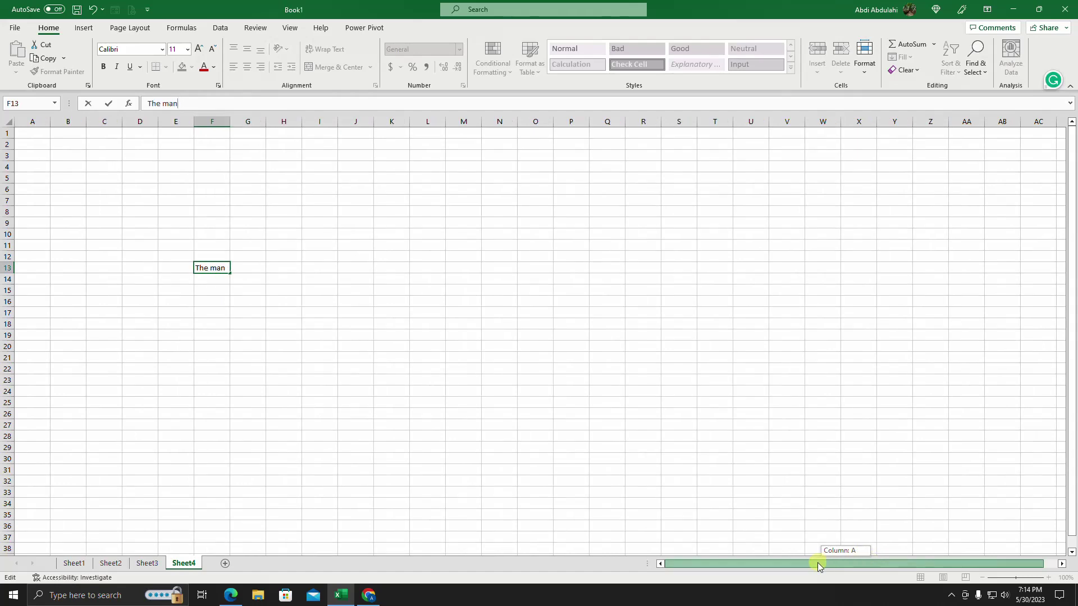
drag(1061, 566, 1063, 564)
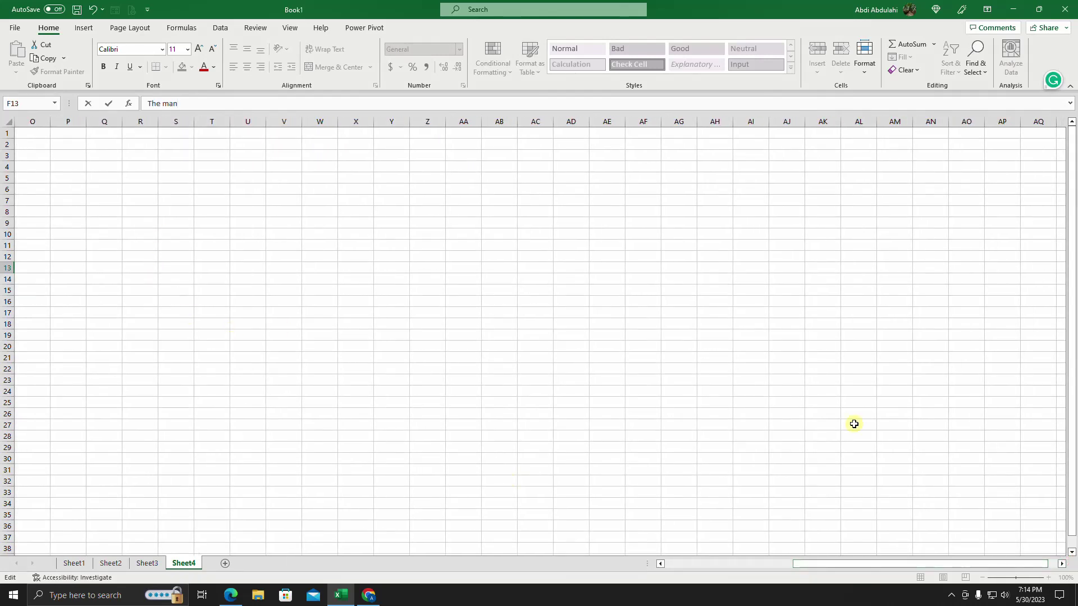
click(1064, 565)
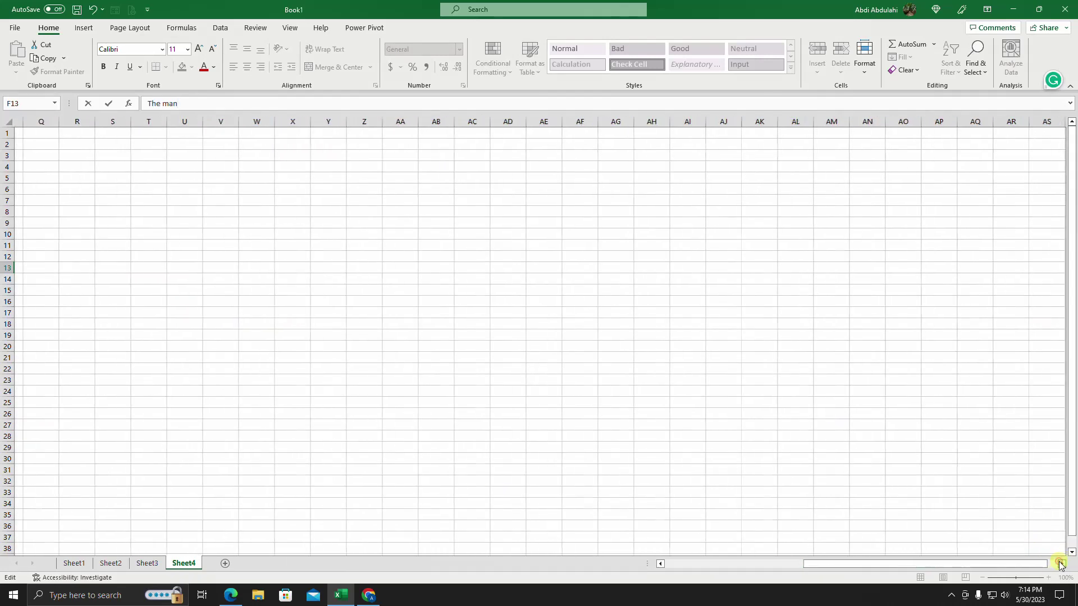
click(661, 565)
drag(660, 564, 661, 564)
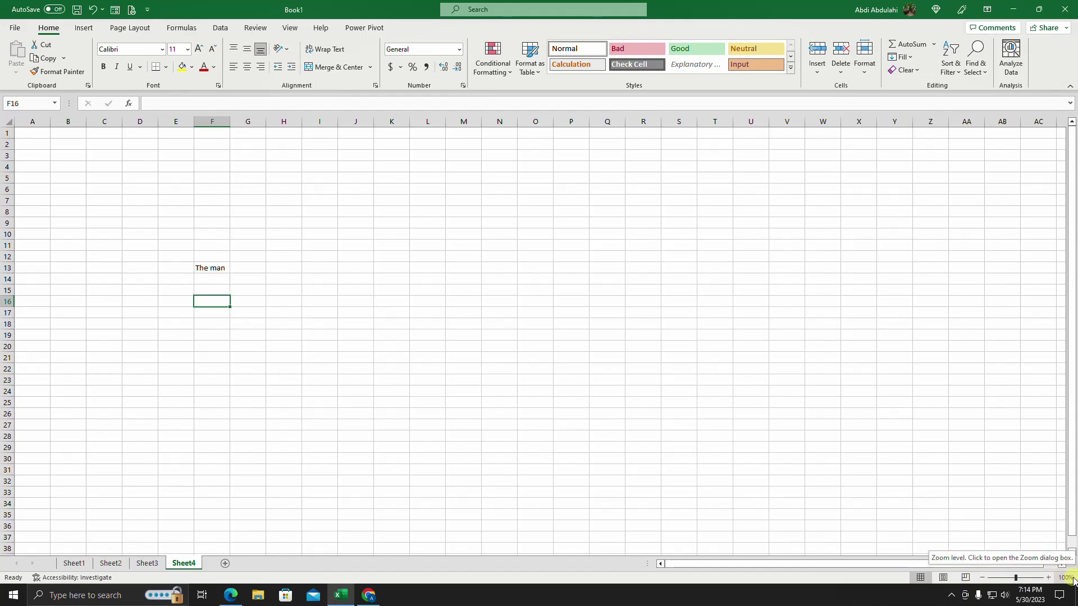
Step: Zoom the worksheet in stepwise to 180%
click(1048, 577)
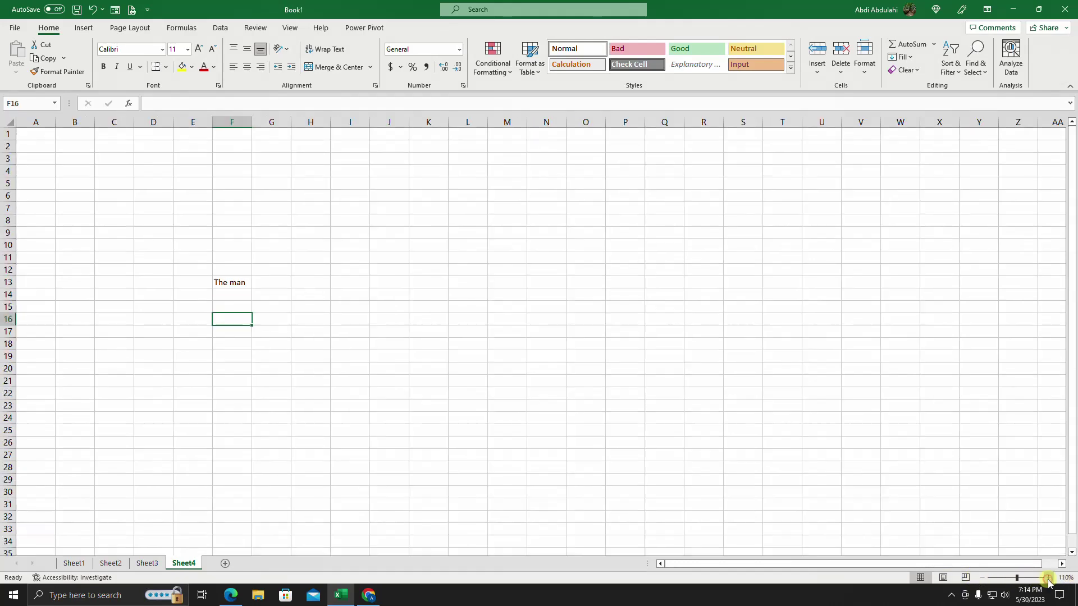
click(1048, 578)
click(1049, 578)
click(1049, 577)
click(1049, 578)
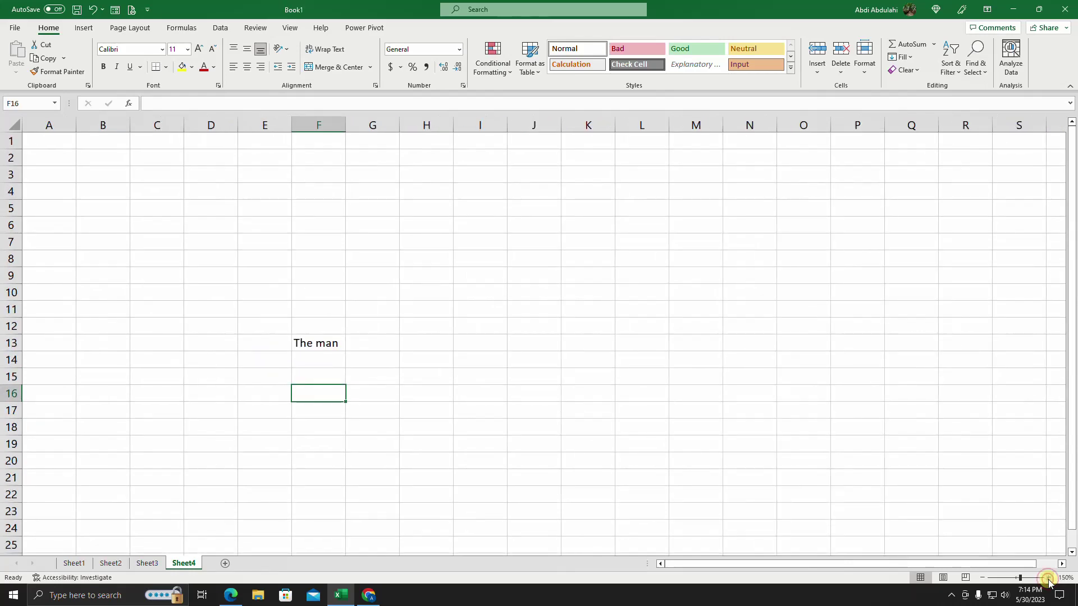
click(1048, 578)
click(1048, 578)
click(1048, 577)
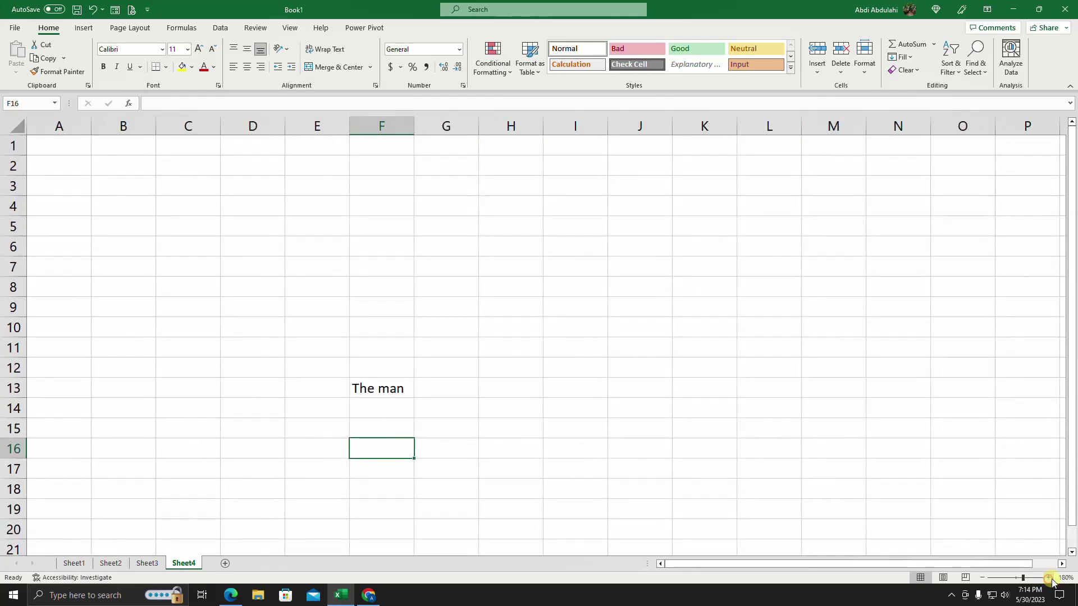
Step: Zoom the worksheet back out stepwise to 100%
click(981, 578)
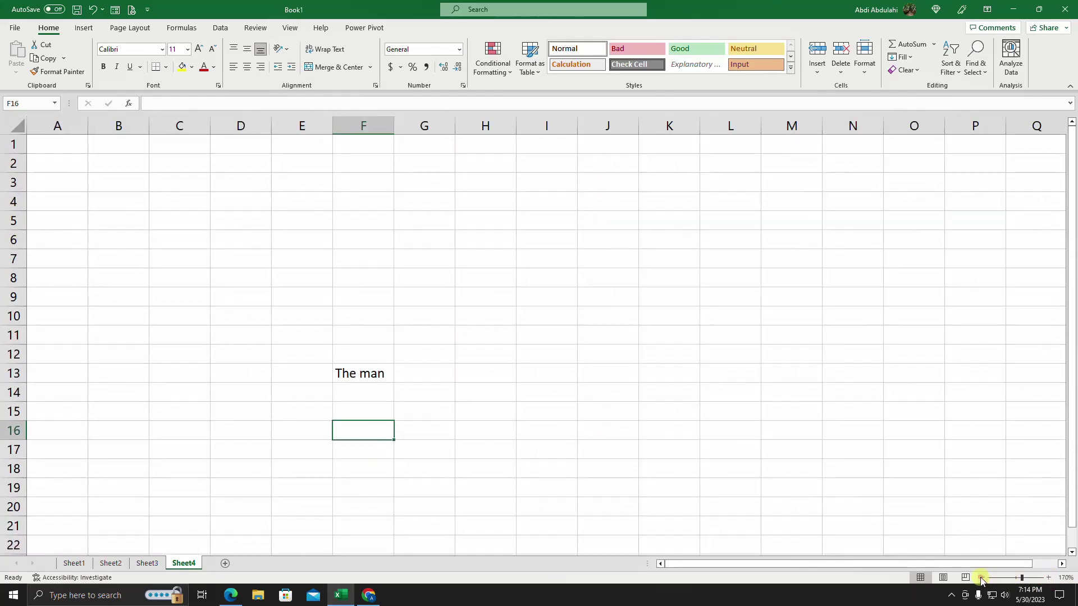
click(981, 578)
click(982, 578)
click(982, 578)
click(982, 579)
click(982, 578)
click(982, 578)
click(982, 578)
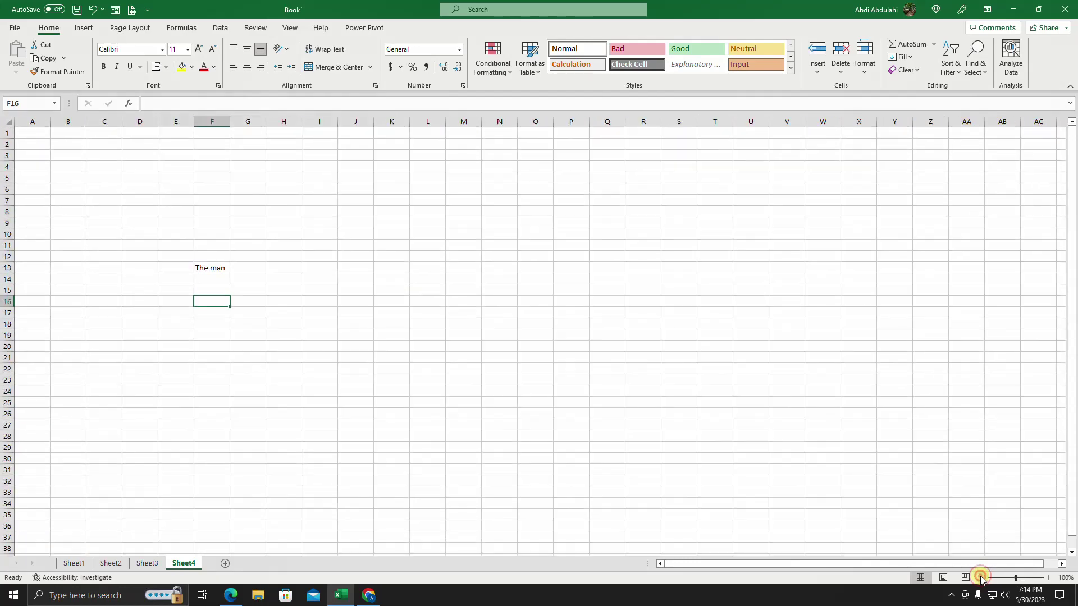
Step: Select J16 and add the Open command to the Quick Access Toolbar
click(355, 301)
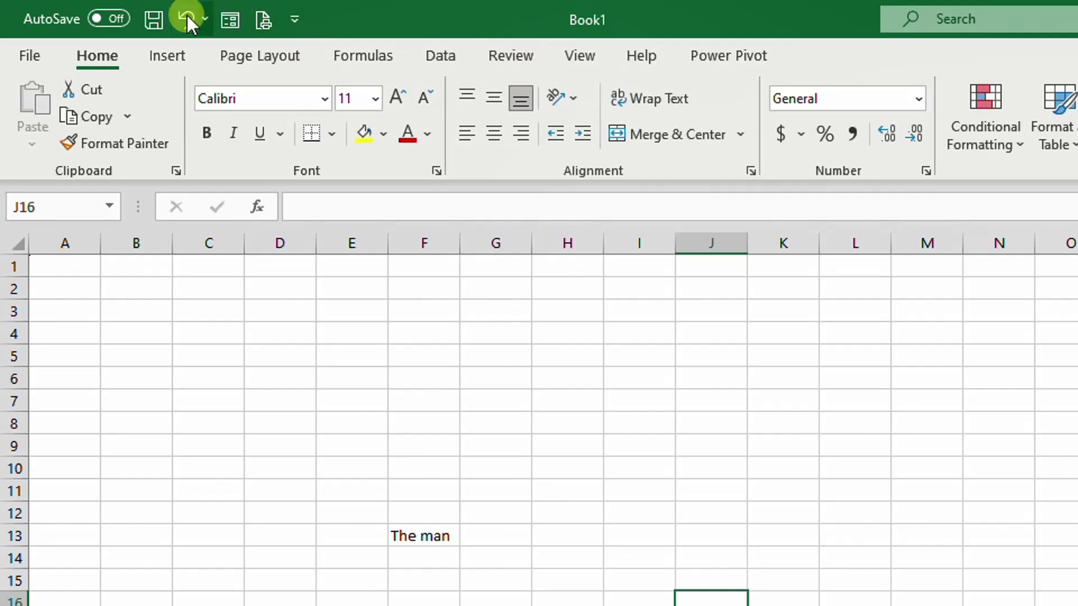
click(294, 22)
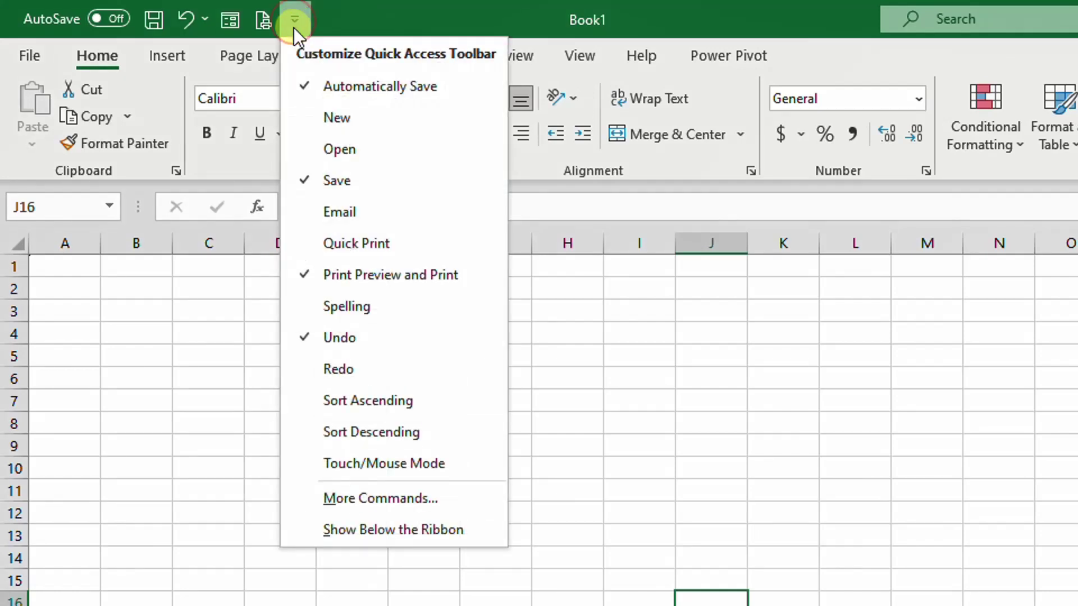
click(342, 148)
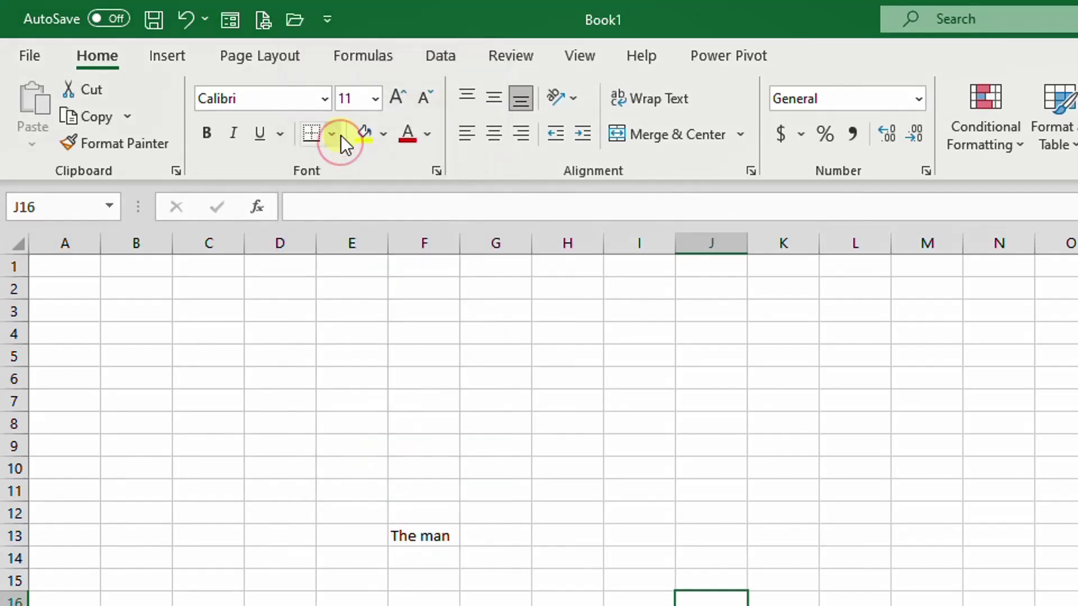
Step: Try the Open command and return to the worksheet, then try the Save command without saving the workbook
click(294, 17)
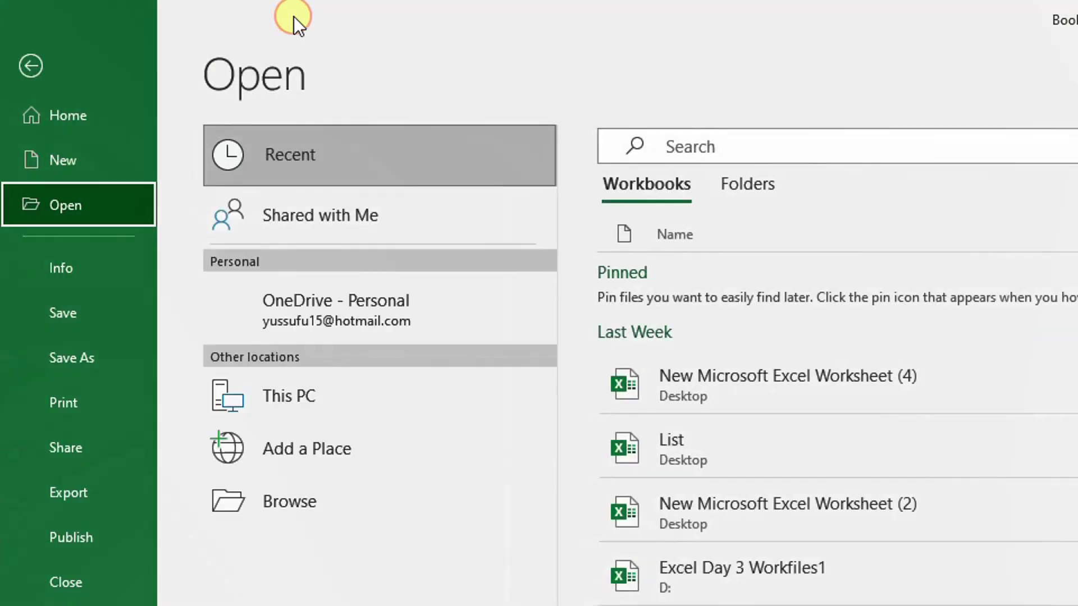
click(31, 65)
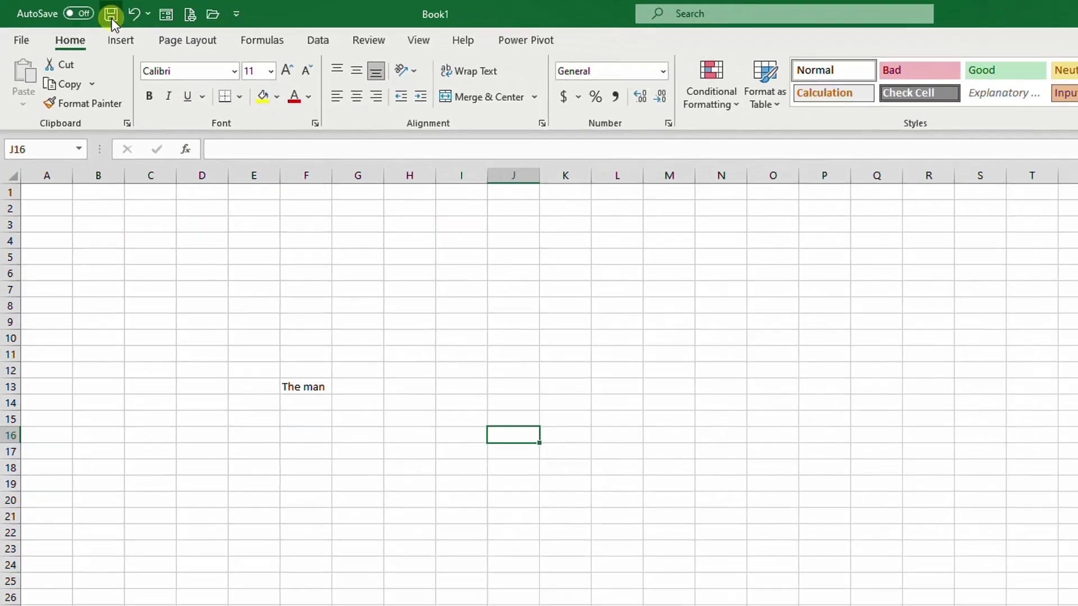
click(153, 20)
click(636, 389)
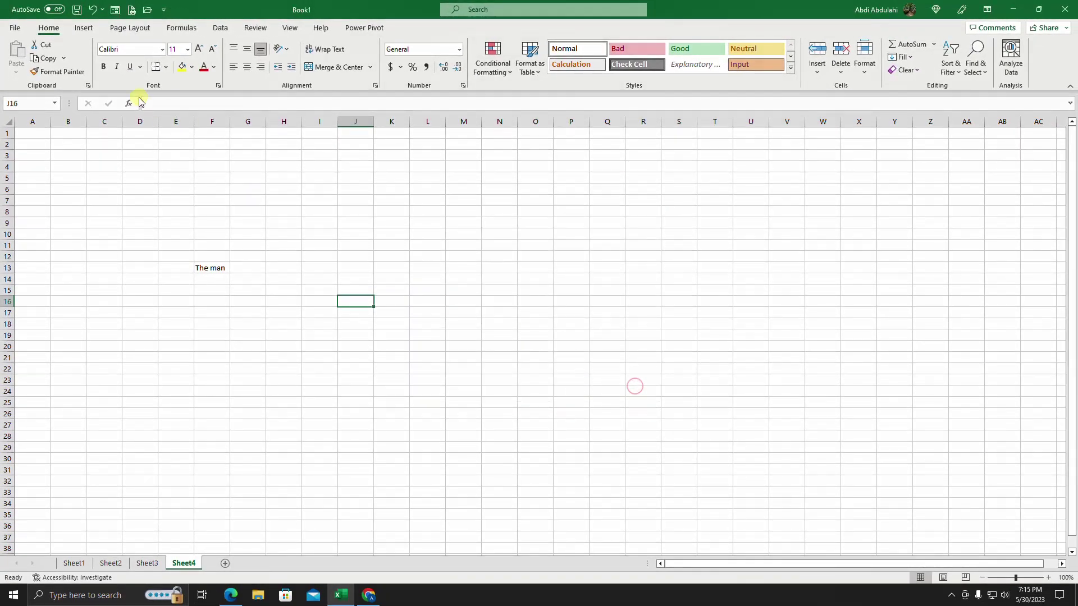
Step: Select E8 and review the Insert, Page Layout and Formulas commands, finishing on the Home commands
click(178, 215)
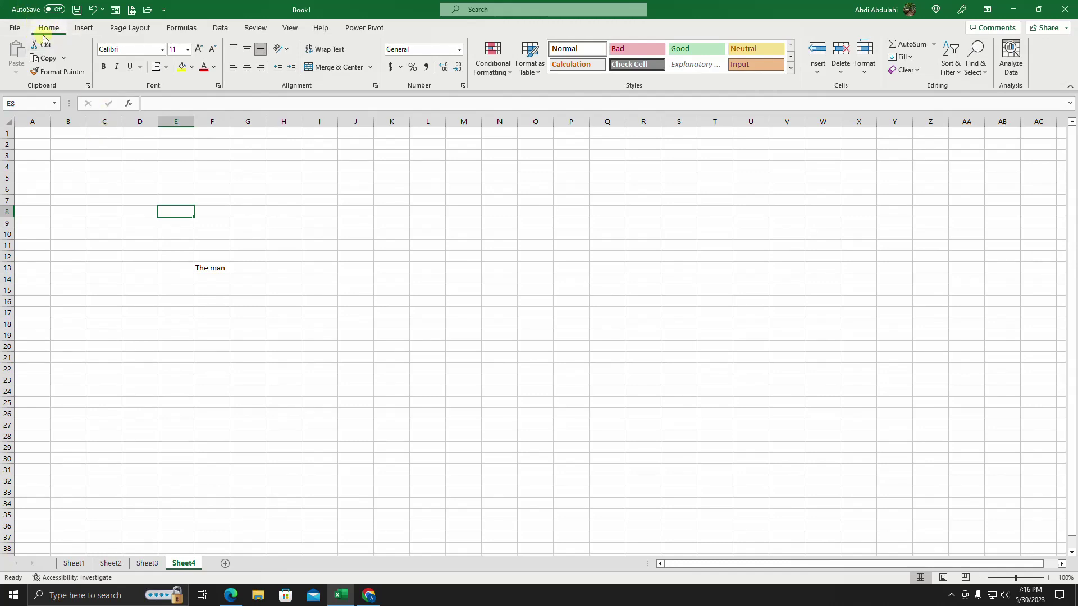
click(85, 28)
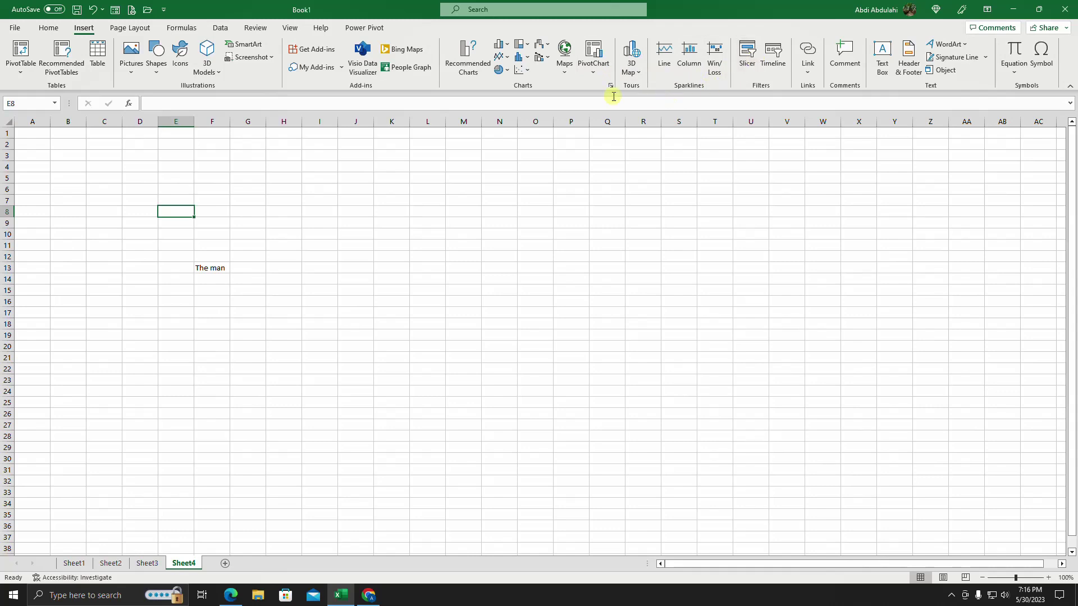
click(130, 27)
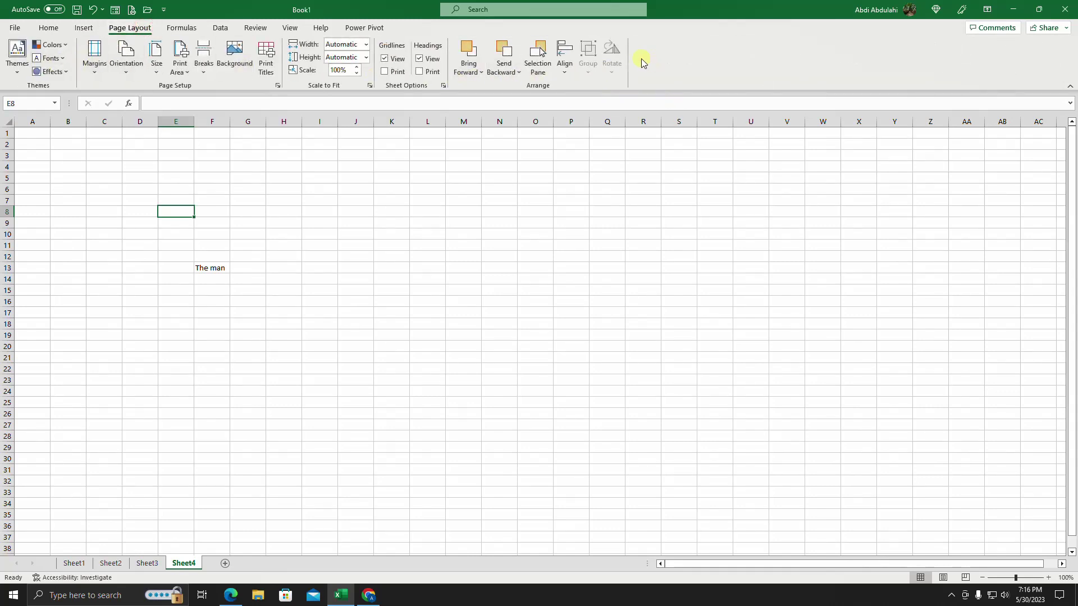
click(177, 28)
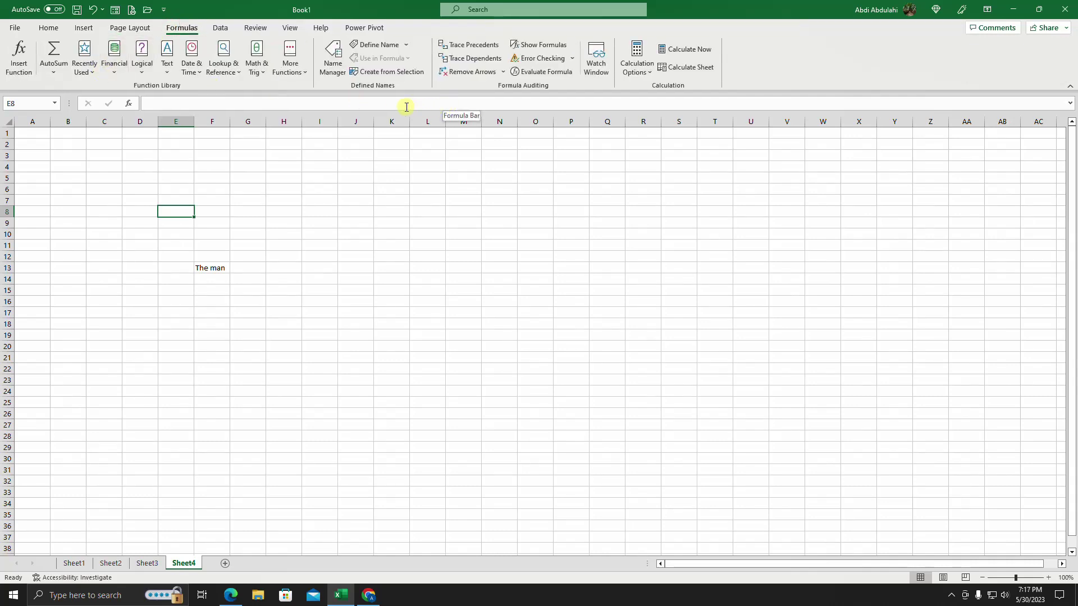
click(48, 28)
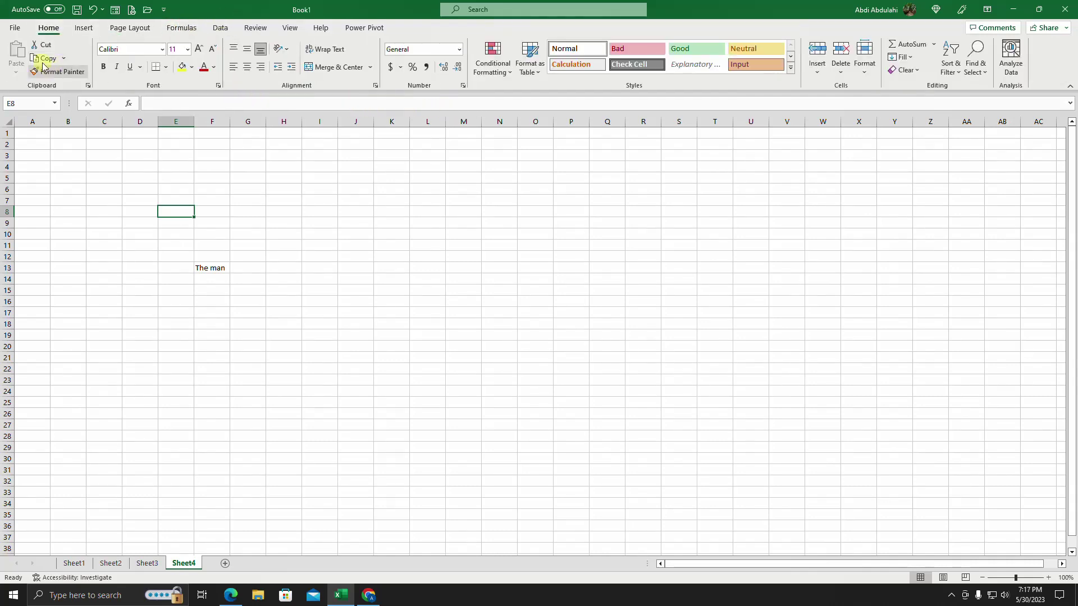
click(84, 28)
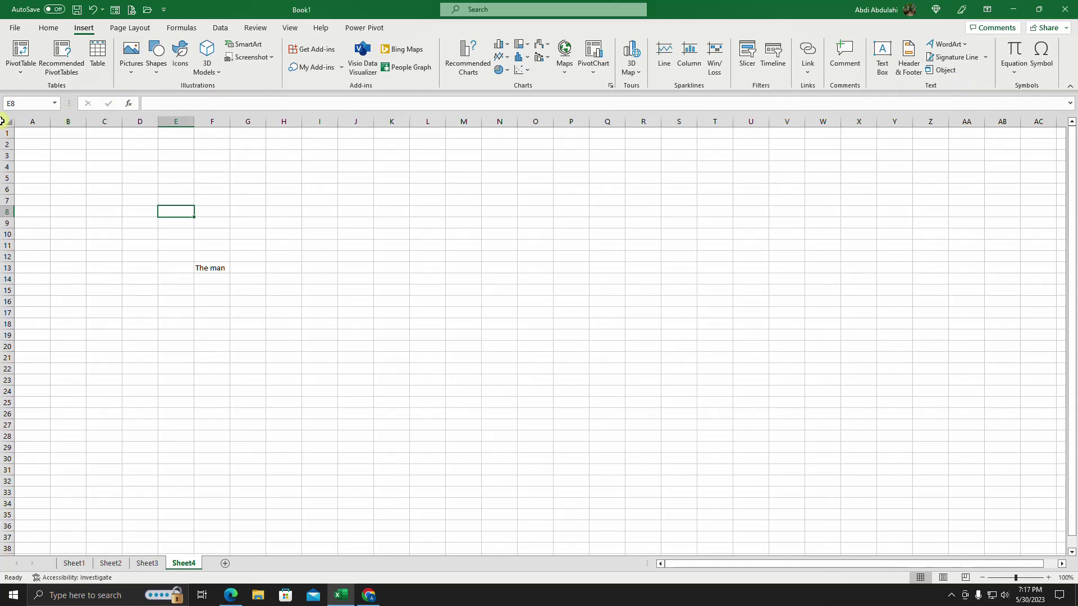
click(49, 29)
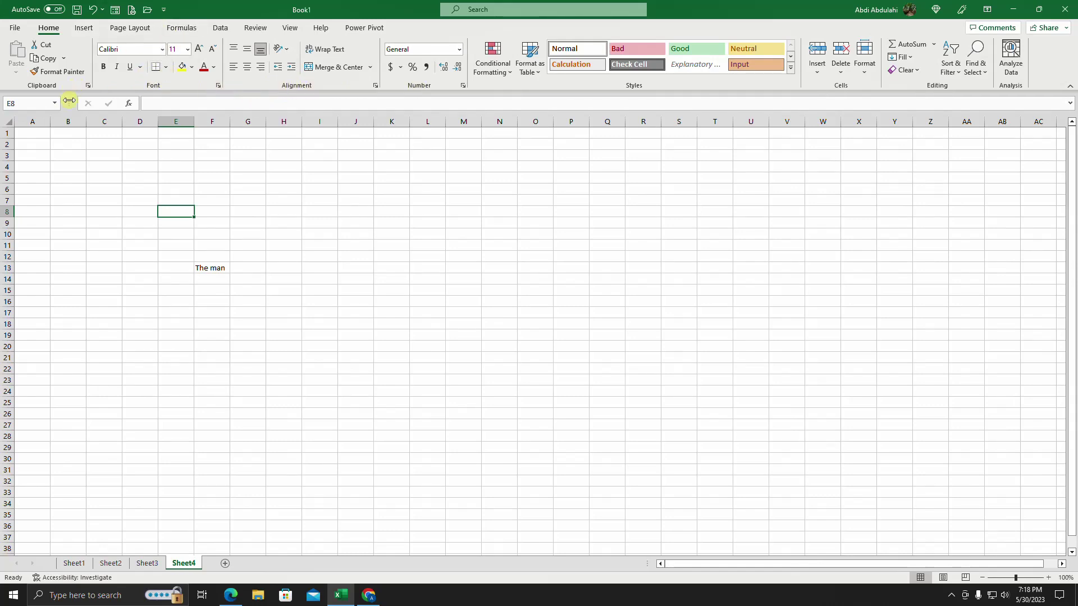
Step: Show and hide the Clipboard pane, then view the Font and Alignment settings of Format Cells, closing each without changes
click(88, 86)
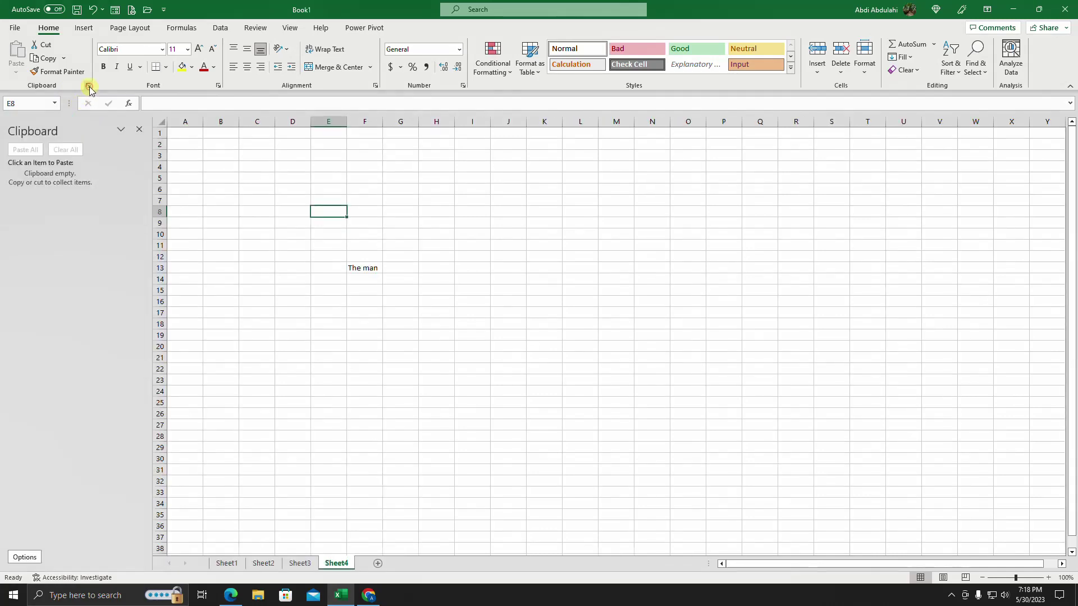
click(88, 86)
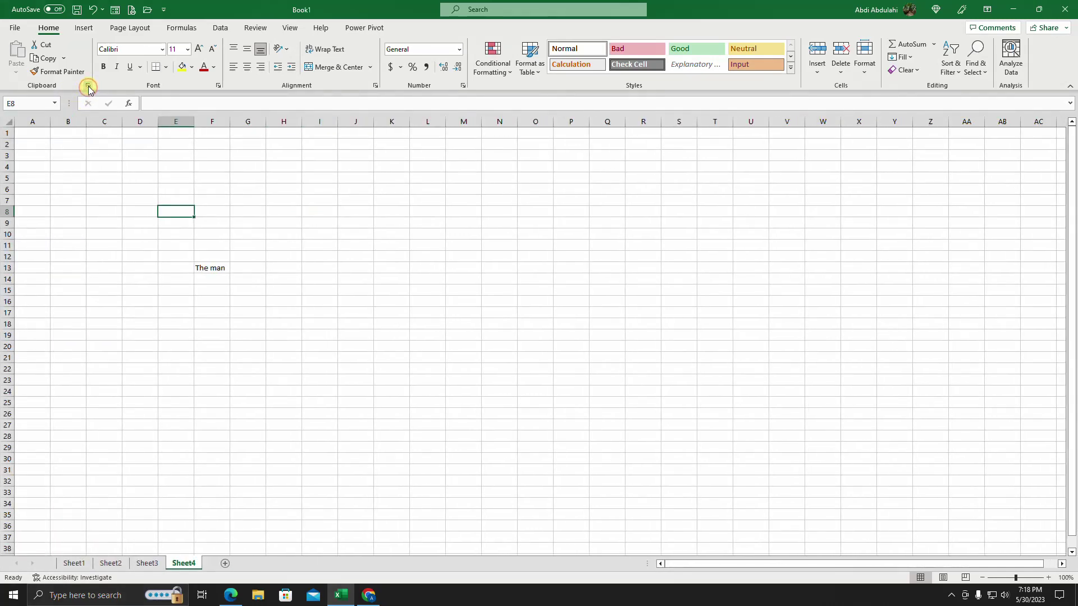
click(218, 86)
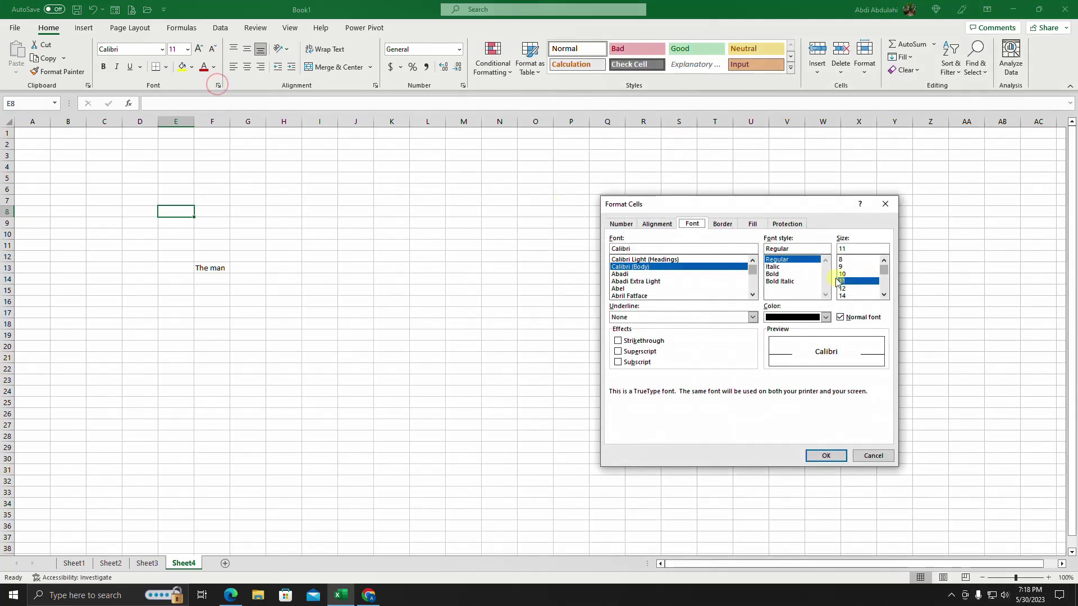
click(885, 206)
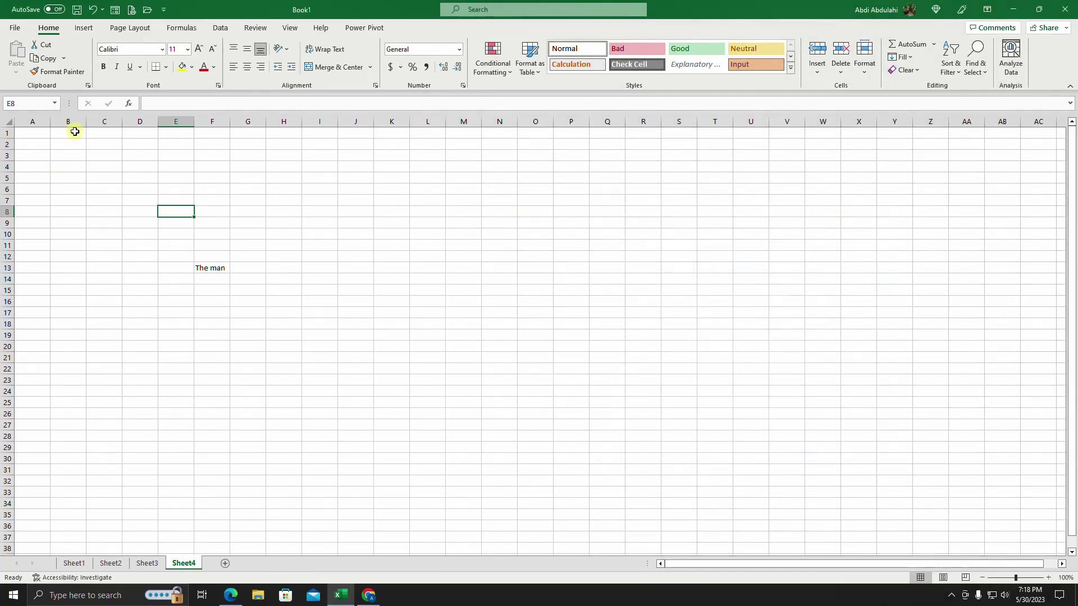
click(375, 86)
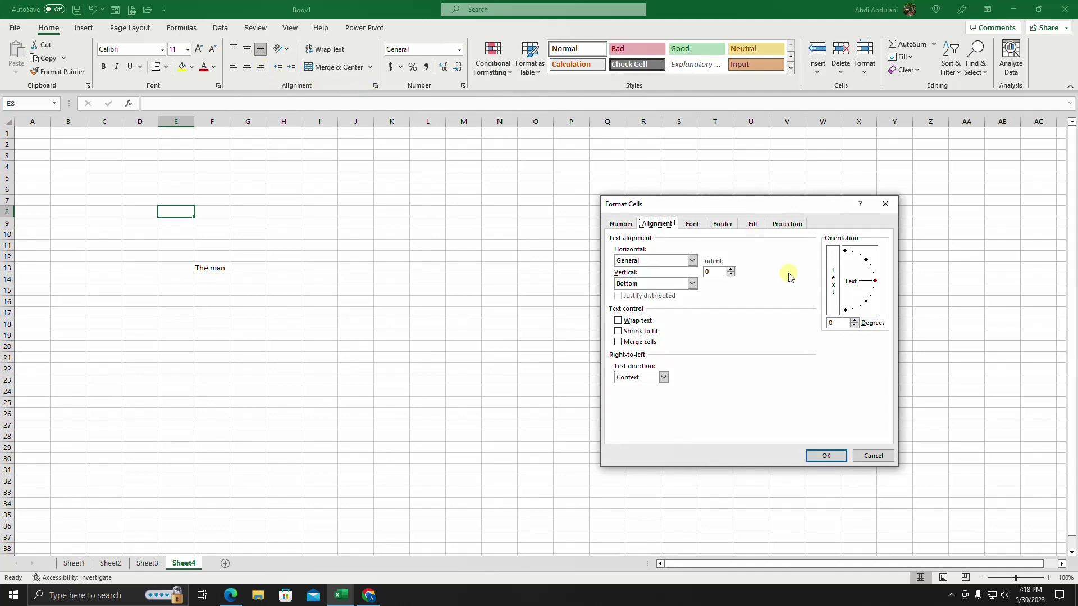
click(886, 203)
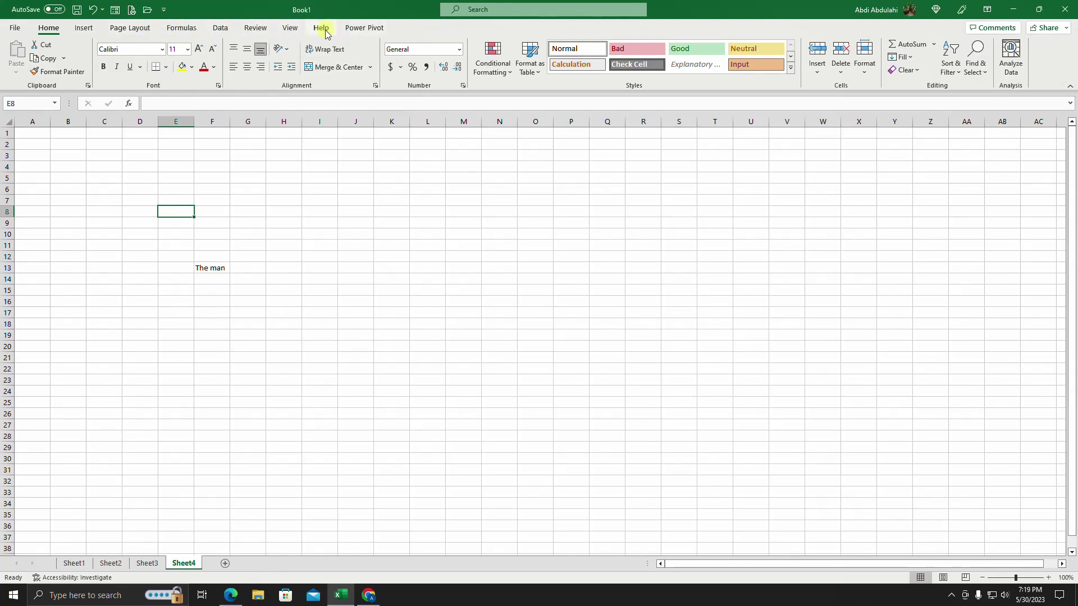
Step: Display the Insert commands and select cells E15, J15, E6 and J21 one at a time
click(85, 28)
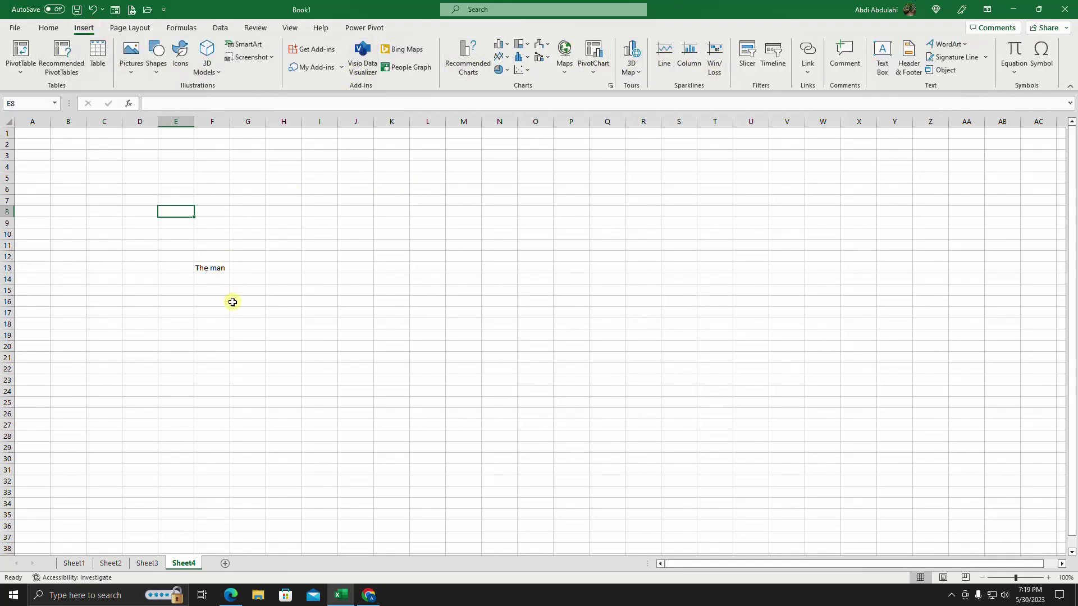
click(178, 290)
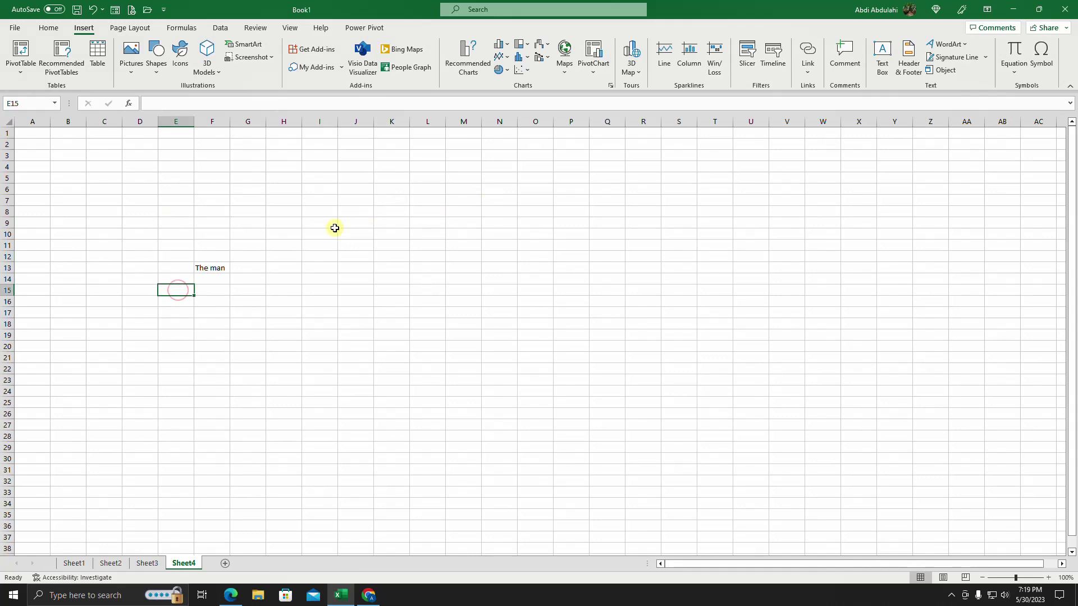
click(340, 291)
click(165, 188)
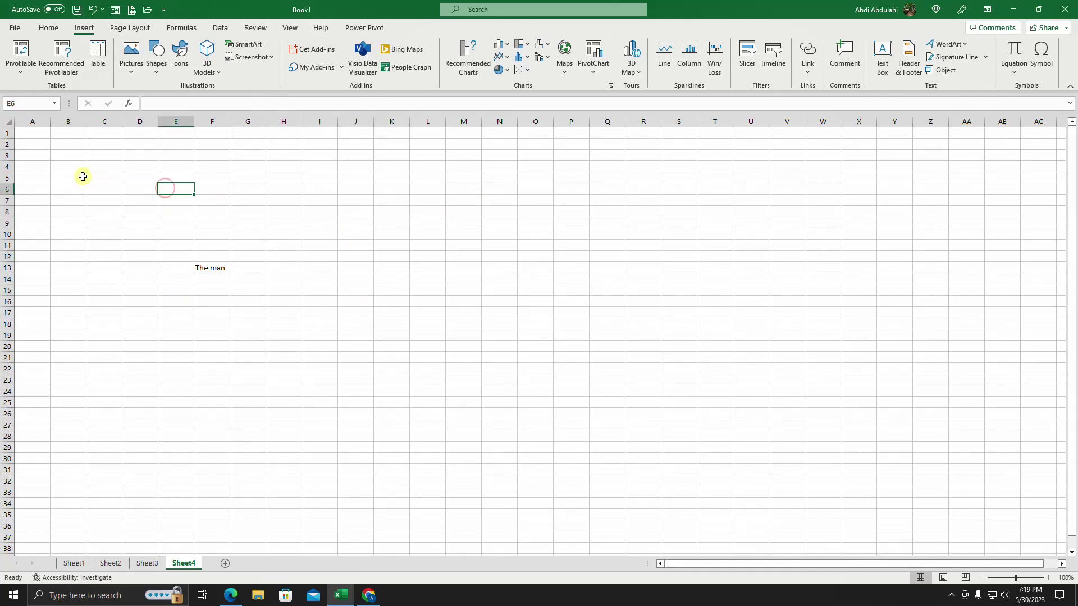
click(355, 358)
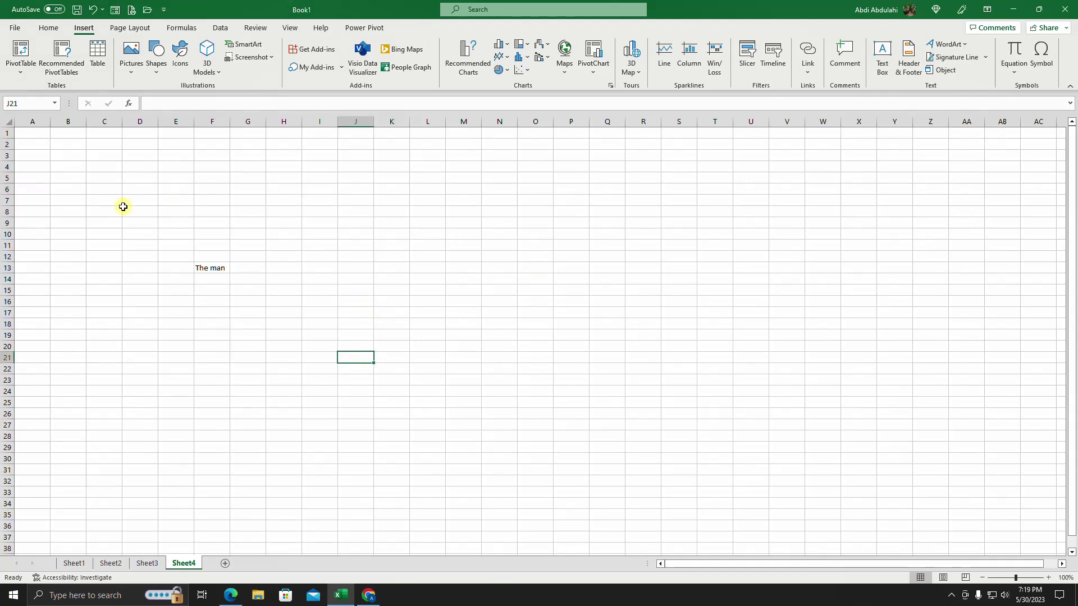